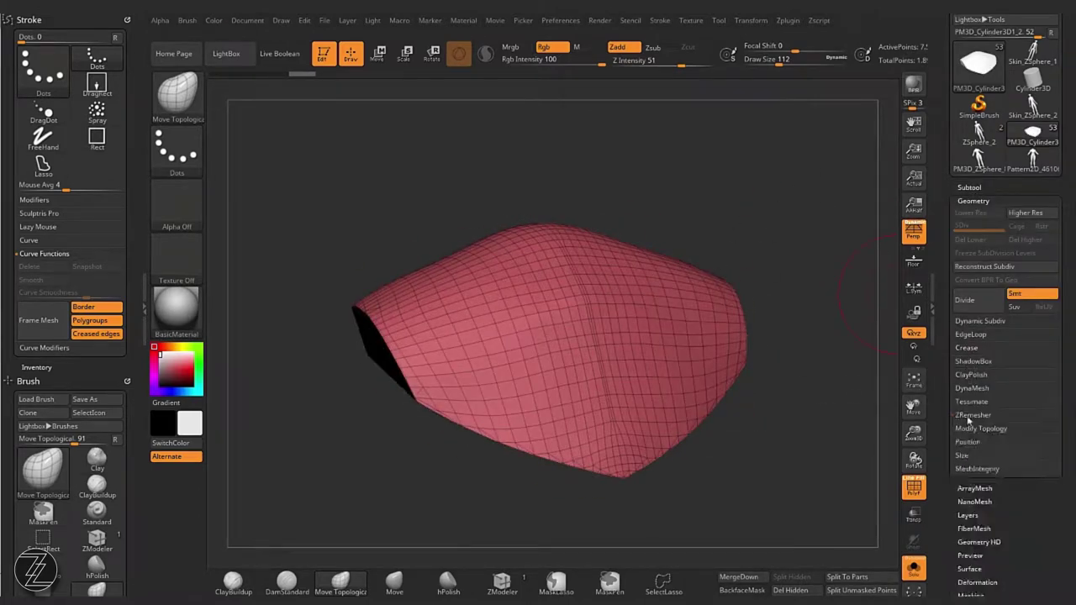
# Step: Run ZRemesher on the chest yoke to rebuild it as even quads
pyautogui.click(971, 415)
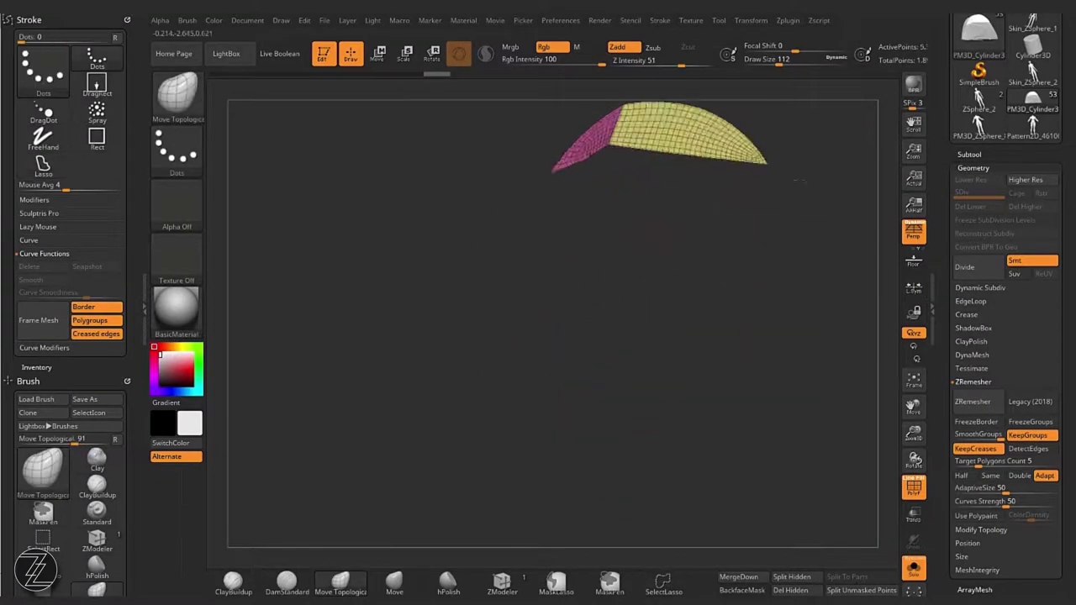
pyautogui.click(975, 382)
pyautogui.click(982, 396)
pyautogui.moveTo(822, 335)
pyautogui.mouseDown()
pyautogui.moveTo(792, 163)
pyautogui.moveTo(798, 279)
pyautogui.mouseUp()
# Step: Hide all but a small yoke piece and slice a curve down its front centre
pyautogui.keyDown('ctrl'); pyautogui.keyDown('shift'); pyautogui.moveTo(779, 223); pyautogui.dragTo(537, 185); pyautogui.keyUp('shift'); pyautogui.keyUp('ctrl')
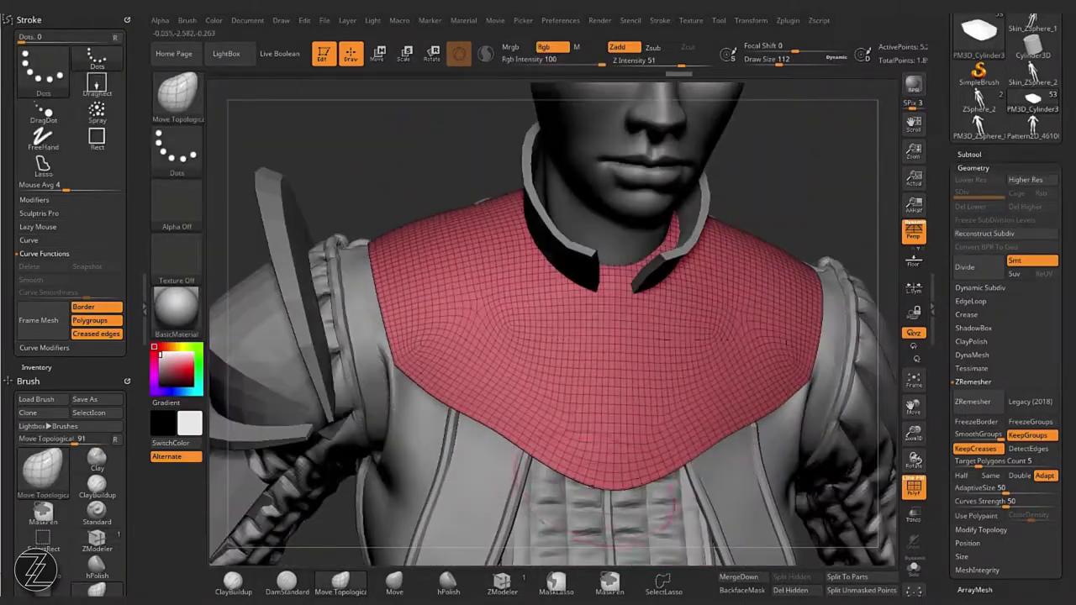
pyautogui.moveTo(651, 483)
pyautogui.mouseDown()
pyautogui.moveTo(504, 201)
pyautogui.moveTo(437, 182)
pyautogui.moveTo(412, 238)
pyautogui.moveTo(420, 294)
pyautogui.mouseUp()
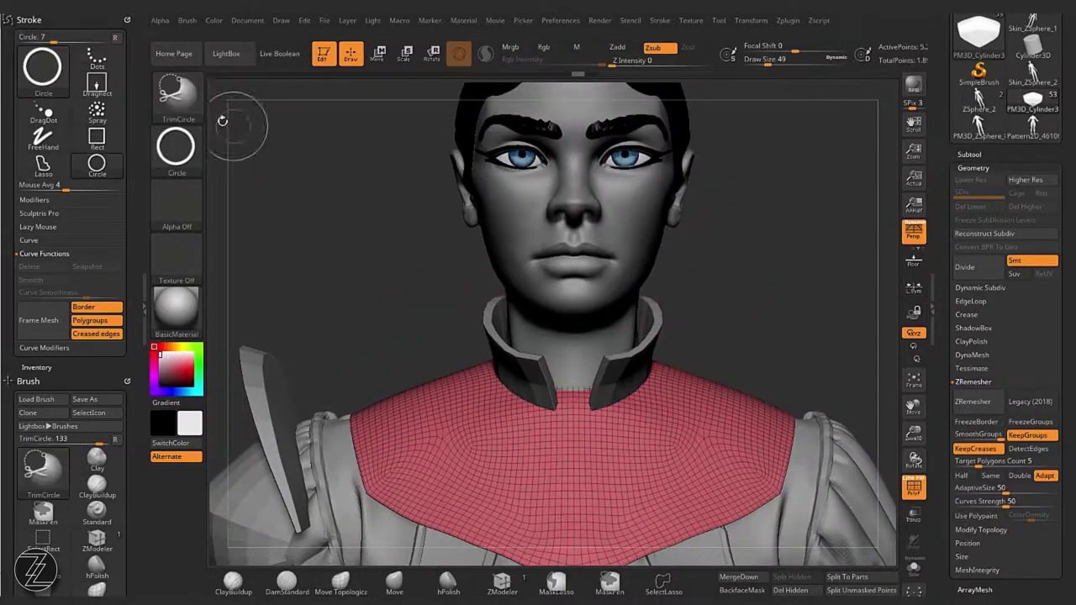
pyautogui.keyDown('ctrl'); pyautogui.keyDown('shift'); pyautogui.moveTo(650, 365); pyautogui.dragTo(660, 272); pyautogui.keyUp('shift'); pyautogui.keyUp('ctrl')
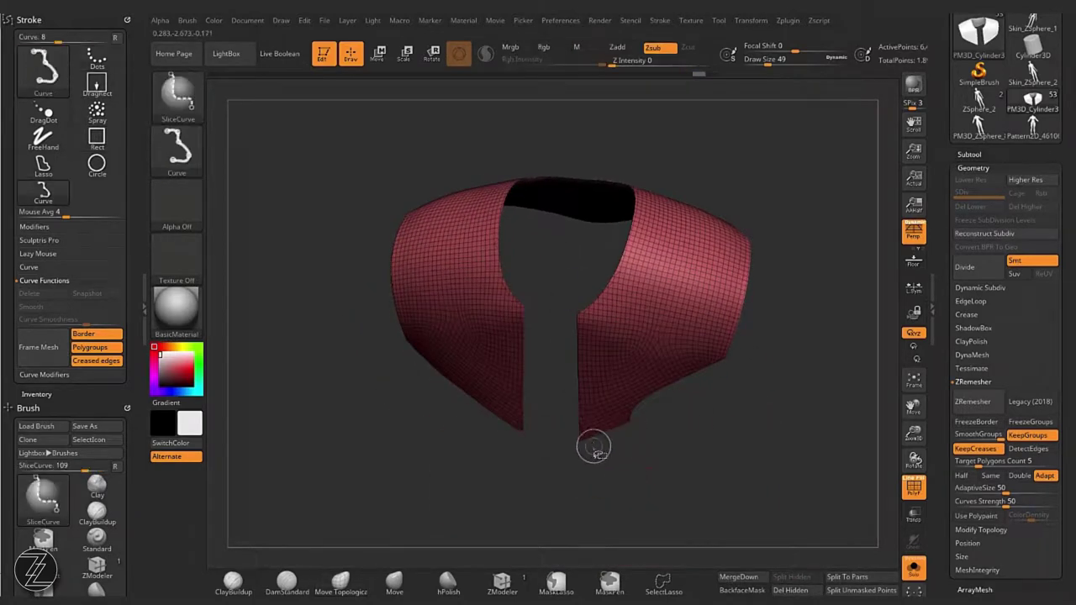
pyautogui.moveTo(593, 448); pyautogui.dragTo(585, 183)
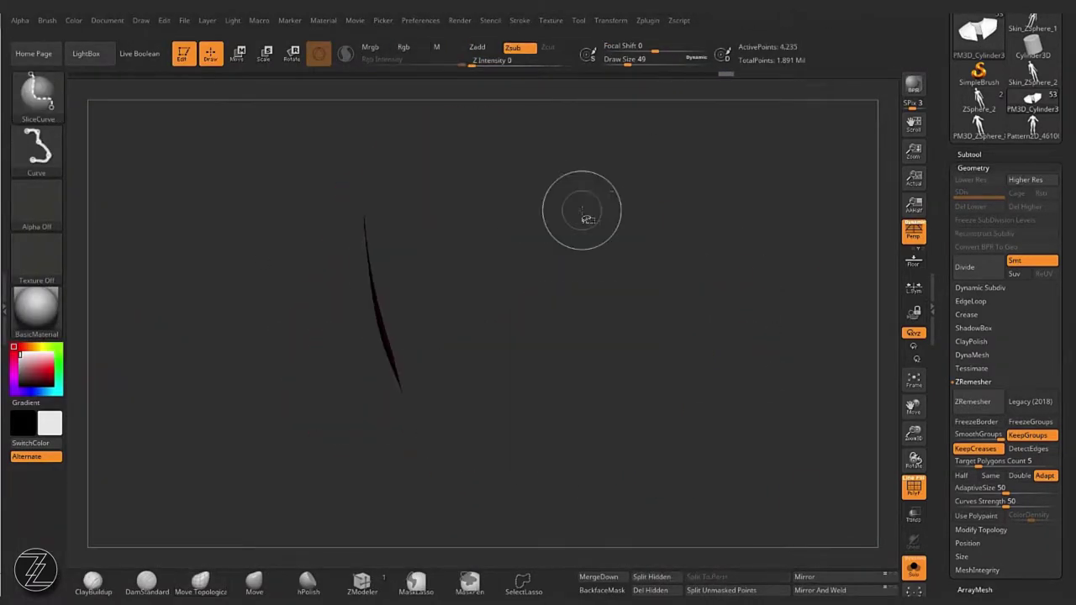
# Step: Solo the collar piece, then restore the other pieces and inspect the head and collar
pyautogui.moveTo(695, 447); pyautogui.dragTo(770, 280)
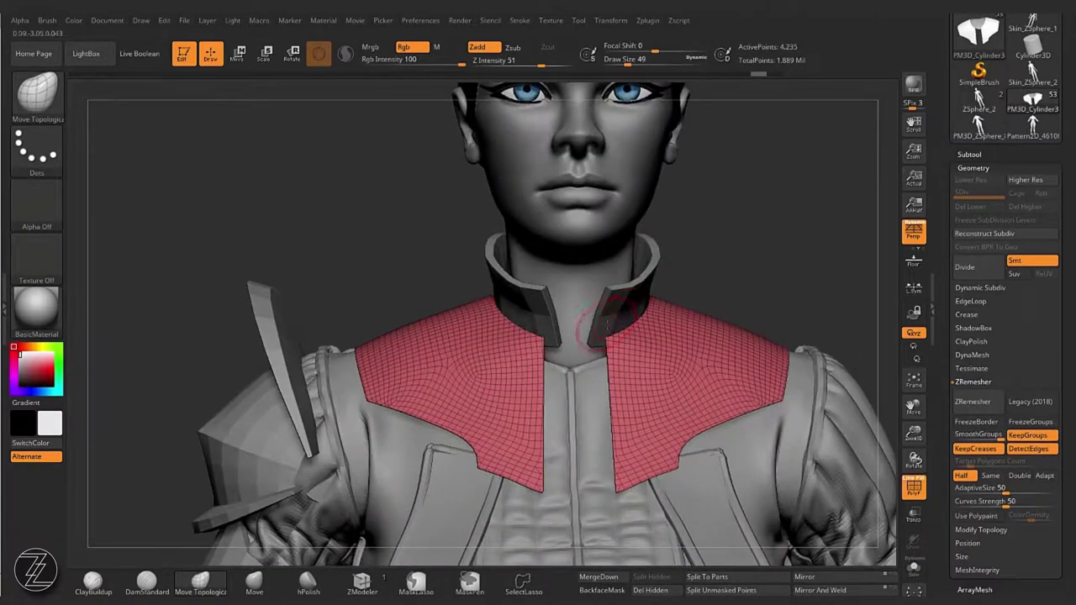
pyautogui.moveTo(724, 241)
pyautogui.mouseDown()
pyautogui.moveTo(627, 345)
pyautogui.moveTo(743, 366)
pyautogui.moveTo(638, 353)
pyautogui.moveTo(628, 250)
pyautogui.mouseUp()
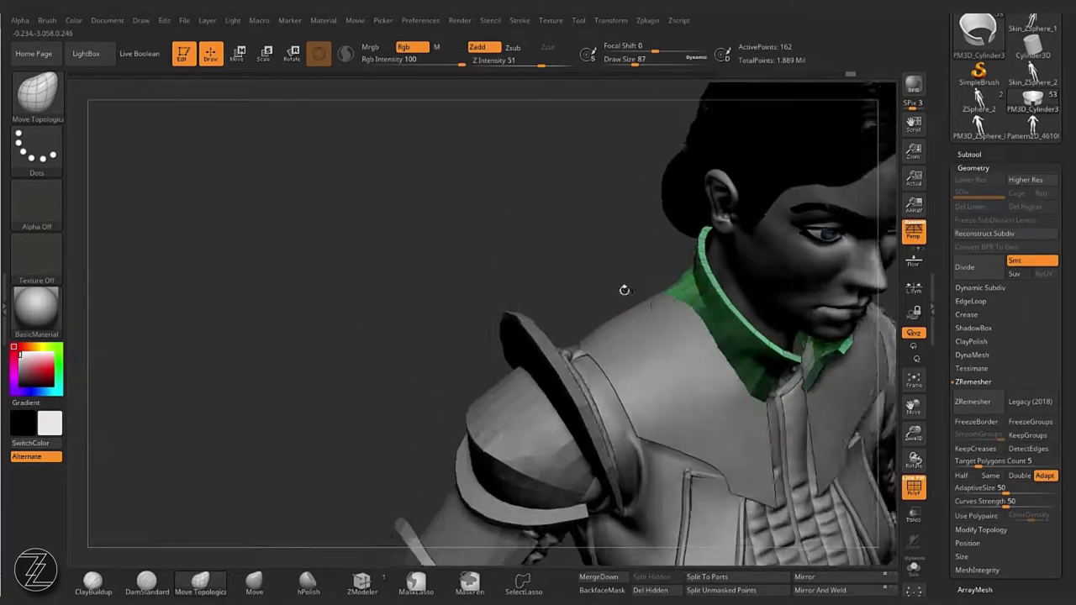
pyautogui.hotkey('ctrl', 'shift', 's')
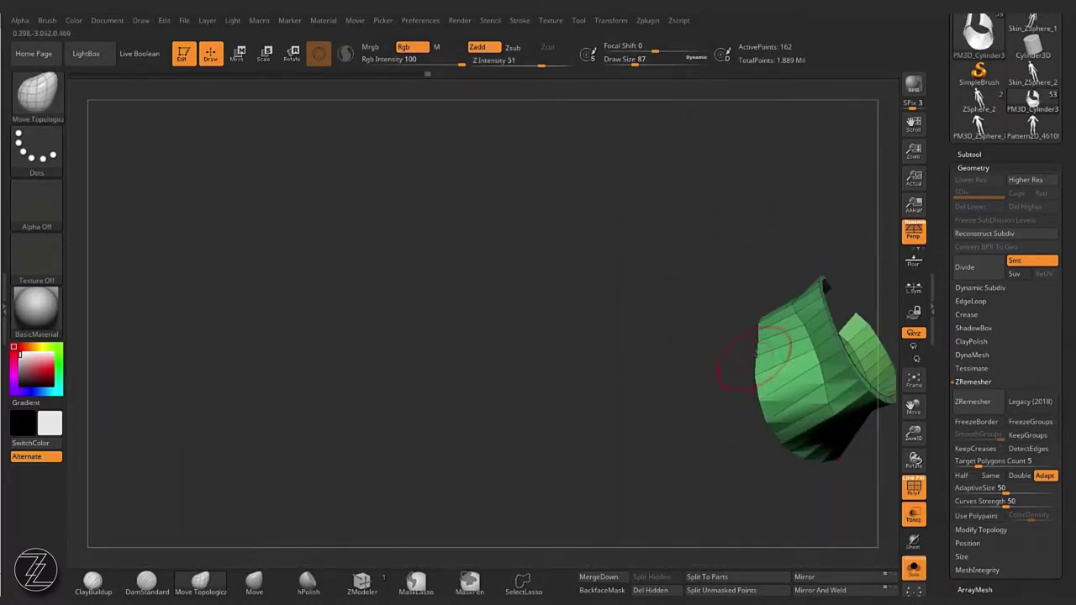
pyautogui.hotkey('ctrl', 'shift', 's')
pyautogui.moveTo(761, 238); pyautogui.dragTo(639, 318)
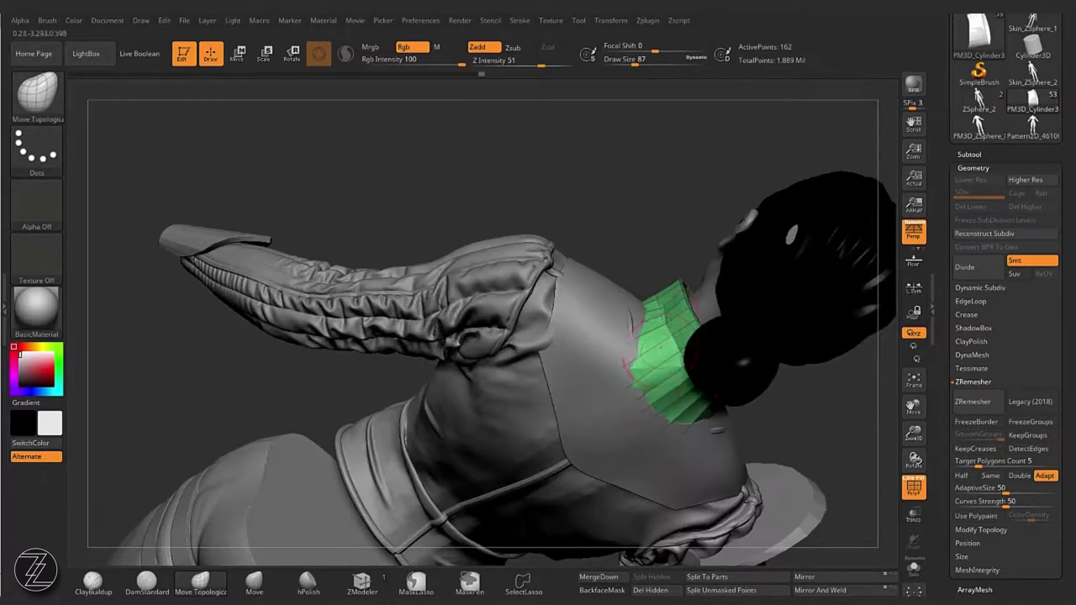
pyautogui.moveTo(728, 360); pyautogui.dragTo(588, 361)
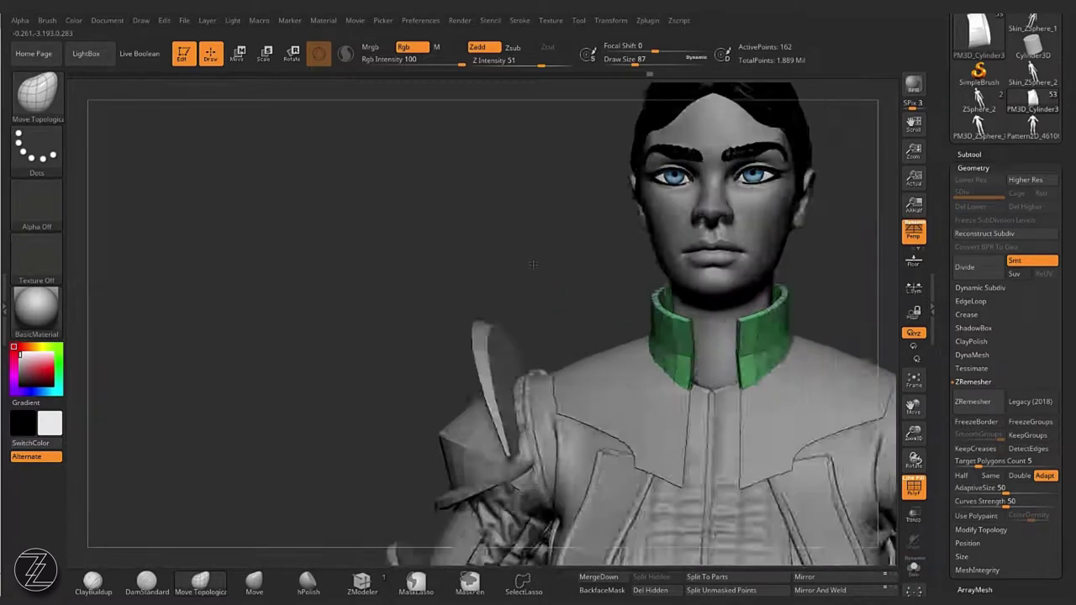
pyautogui.moveTo(639, 336)
pyautogui.mouseDown()
pyautogui.moveTo(744, 312)
pyautogui.moveTo(486, 257)
pyautogui.moveTo(630, 276)
pyautogui.moveTo(774, 195)
pyautogui.moveTo(703, 307)
pyautogui.moveTo(619, 343)
pyautogui.mouseUp()
# Step: Select the shoulder yoke, step back in Undo History, and bring up the Append mesh list
pyautogui.keyDown('alt'); pyautogui.click(620, 344); pyautogui.keyUp('alt')
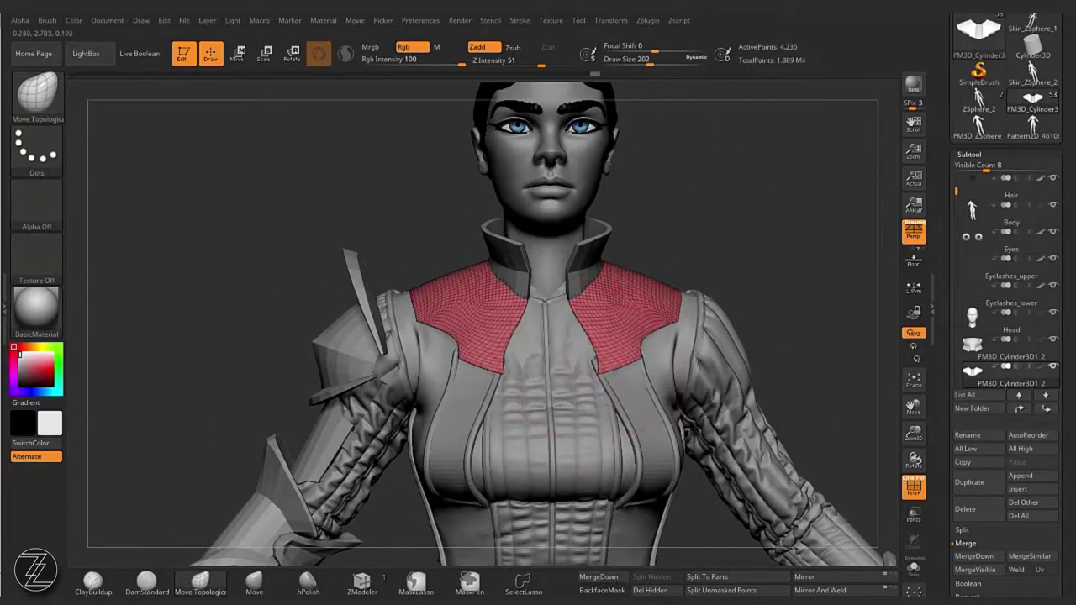
pyautogui.moveTo(701, 235)
pyautogui.mouseDown()
pyautogui.moveTo(644, 308)
pyautogui.moveTo(665, 298)
pyautogui.moveTo(569, 79)
pyautogui.mouseUp()
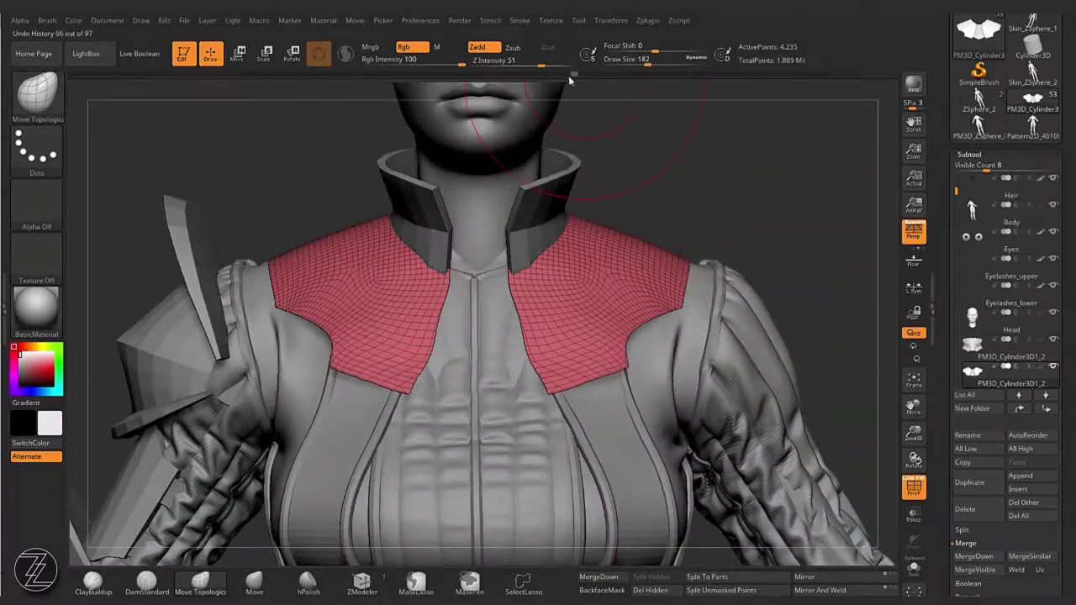
pyautogui.click(412, 76)
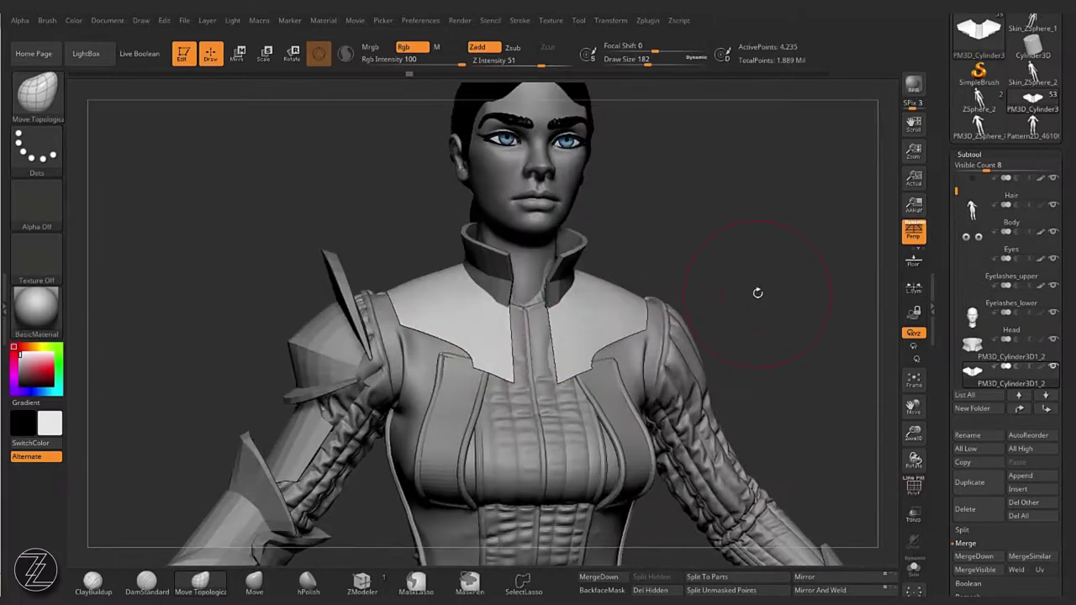
pyautogui.moveTo(758, 293); pyautogui.dragTo(748, 274)
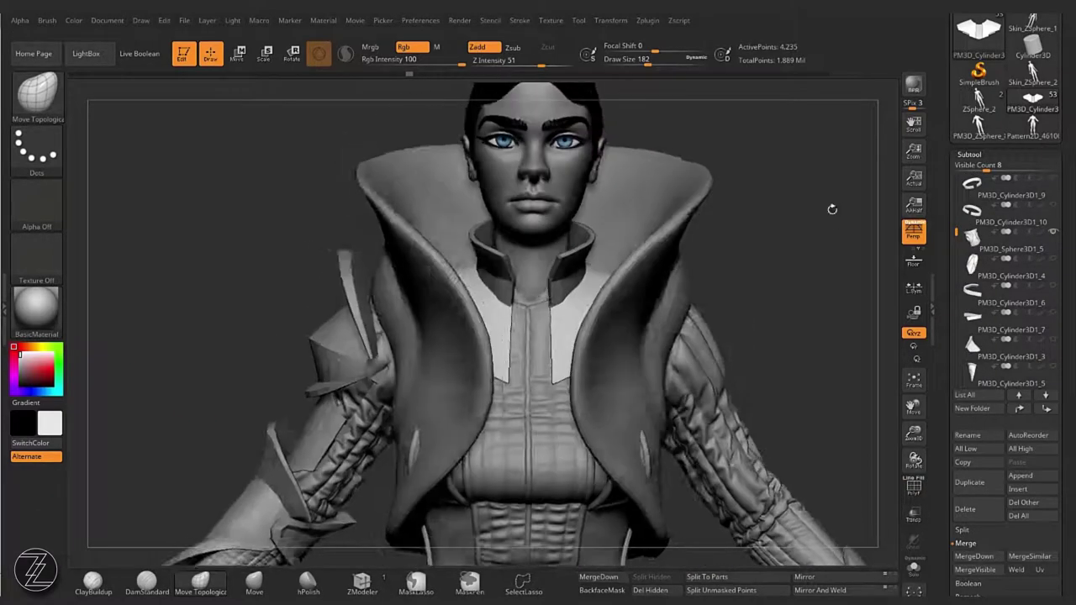
pyautogui.moveTo(852, 207); pyautogui.dragTo(781, 202)
pyautogui.click(1020, 475)
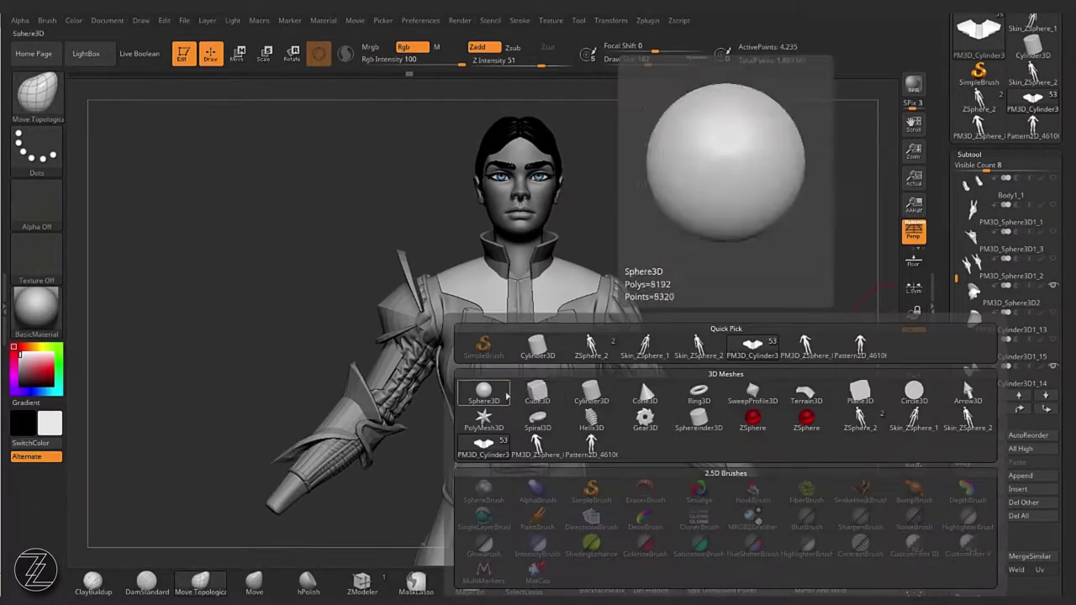
# Step: Append a Sphere3D, curve-cut it into a chest plate, and mirror it across the middle
pyautogui.click(532, 384)
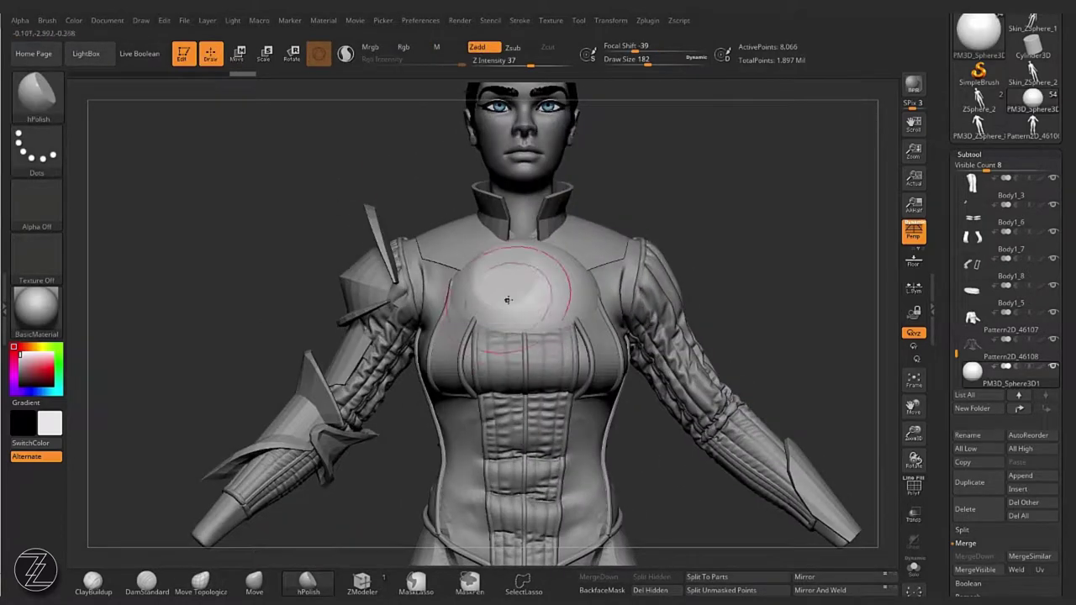
pyautogui.moveTo(672, 240); pyautogui.dragTo(556, 312)
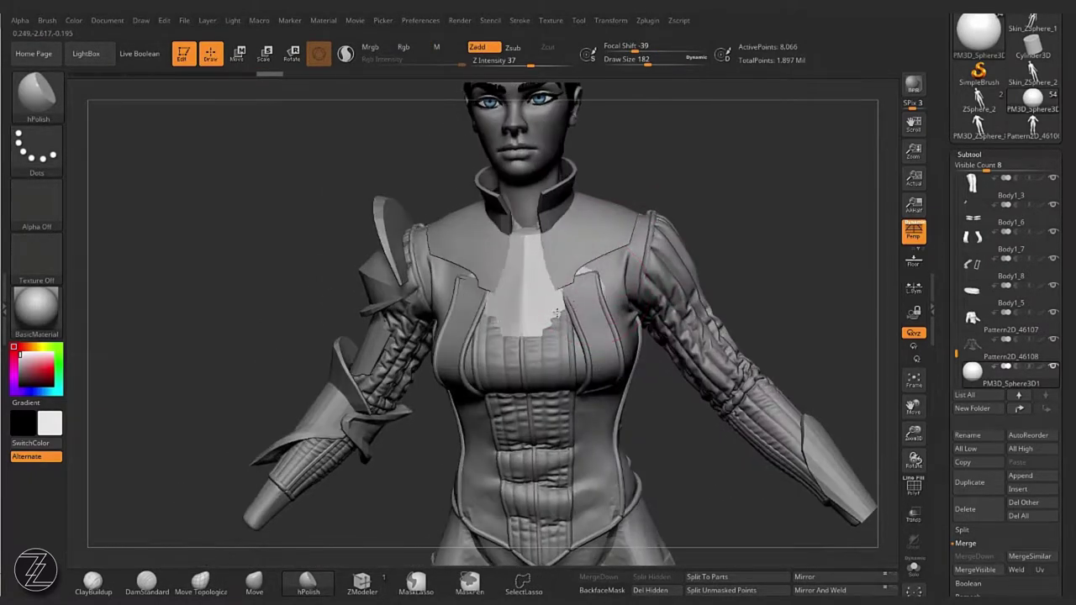
pyautogui.moveTo(561, 269)
pyautogui.mouseDown()
pyautogui.moveTo(665, 173)
pyautogui.moveTo(620, 284)
pyautogui.mouseUp()
pyautogui.hotkey('ctrl', 'shift')
pyautogui.scroll(3, 643, 290)
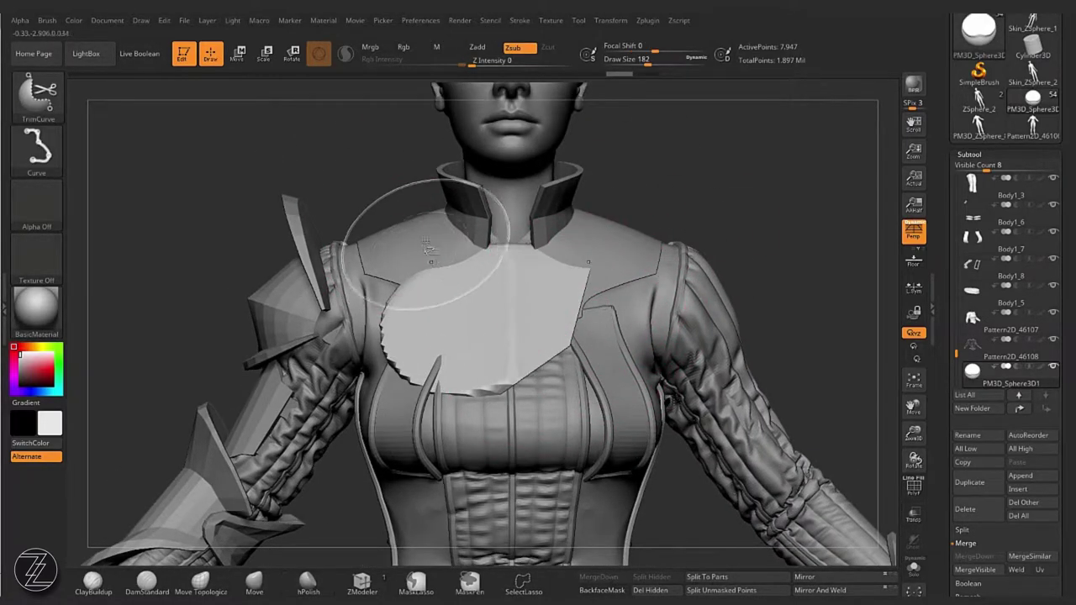
pyautogui.click(822, 584)
# Step: Select the shoulder plate piece and switch to the ZModeler brush
pyautogui.moveTo(720, 180)
pyautogui.mouseDown()
pyautogui.moveTo(457, 300)
pyautogui.moveTo(480, 185)
pyautogui.moveTo(378, 276)
pyautogui.moveTo(473, 313)
pyautogui.moveTo(443, 312)
pyautogui.moveTo(395, 252)
pyautogui.moveTo(374, 248)
pyautogui.moveTo(583, 160)
pyautogui.moveTo(679, 211)
pyautogui.moveTo(647, 307)
pyautogui.mouseUp()
pyautogui.keyDown('alt'); pyautogui.click(473, 314); pyautogui.keyUp('alt')
pyautogui.press('Return')
pyautogui.press('b')
pyautogui.press('z')
pyautogui.press('m')
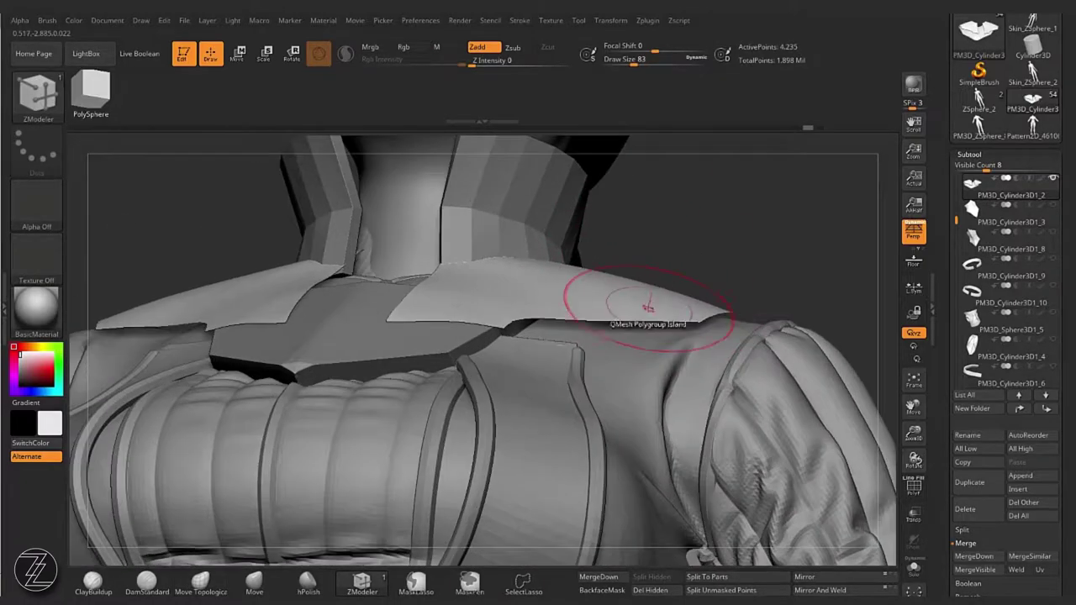
# Step: Turn on Polyframe, solo the shoulder pieces, and check the Geometry options
pyautogui.click(913, 486)
pyautogui.click(914, 567)
pyautogui.moveTo(639, 395)
pyautogui.mouseDown()
pyautogui.moveTo(759, 361)
pyautogui.moveTo(823, 278)
pyautogui.mouseUp()
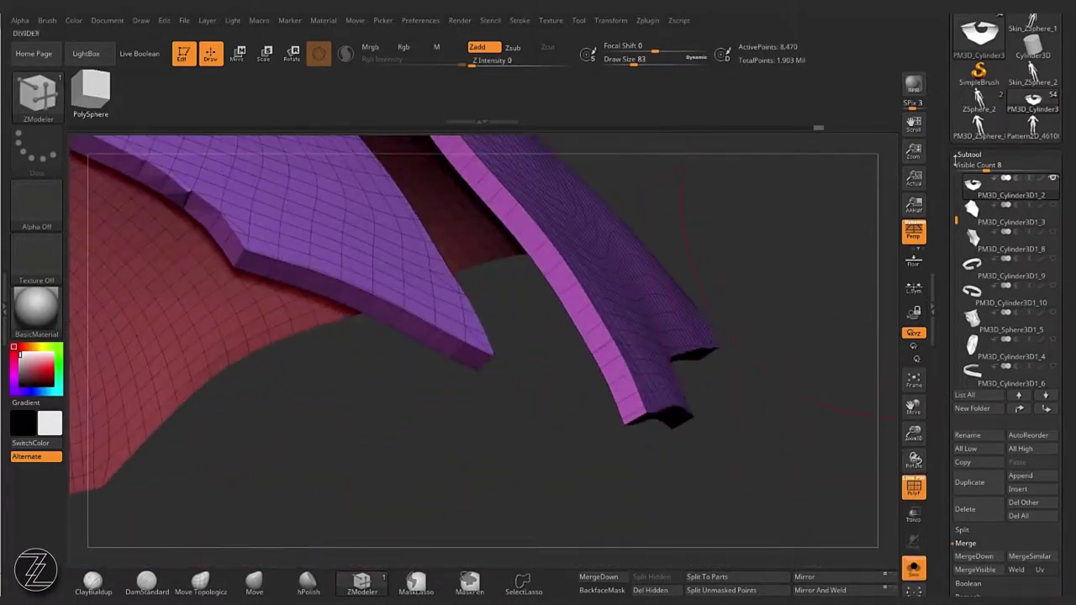
pyautogui.click(972, 168)
pyautogui.moveTo(756, 437); pyautogui.dragTo(689, 395)
pyautogui.click(972, 169)
# Step: Open the Crease settings and switch to the Move Topological brush
pyautogui.click(973, 169)
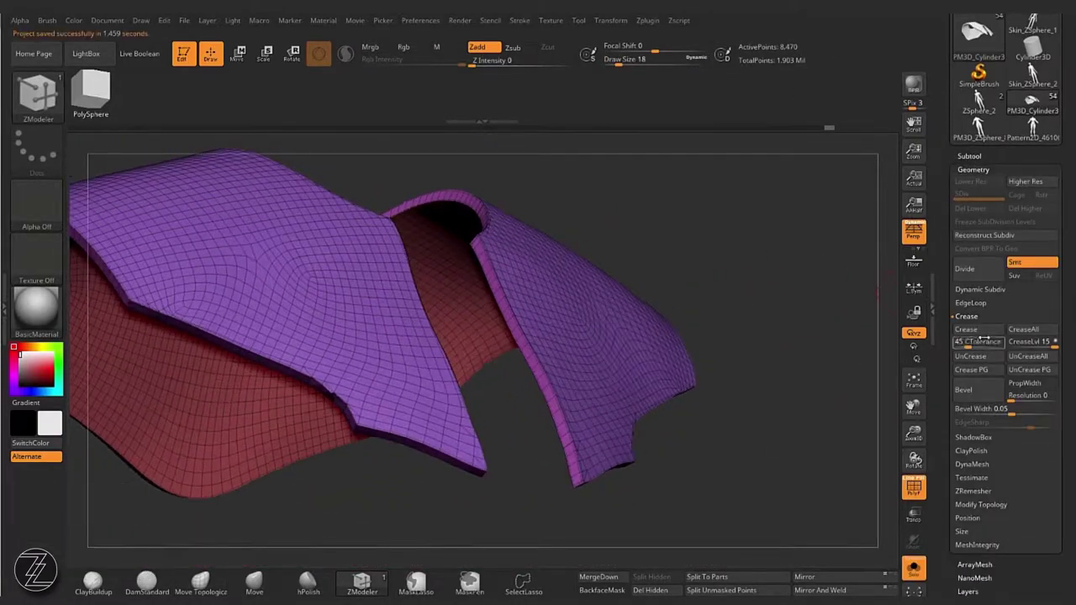
pyautogui.moveTo(806, 243)
pyautogui.mouseDown()
pyautogui.moveTo(622, 192)
pyautogui.moveTo(617, 380)
pyautogui.moveTo(651, 423)
pyautogui.moveTo(786, 383)
pyautogui.moveTo(735, 291)
pyautogui.moveTo(766, 475)
pyautogui.mouseUp()
pyautogui.press('b')
pyautogui.press('m')
pyautogui.press('t')
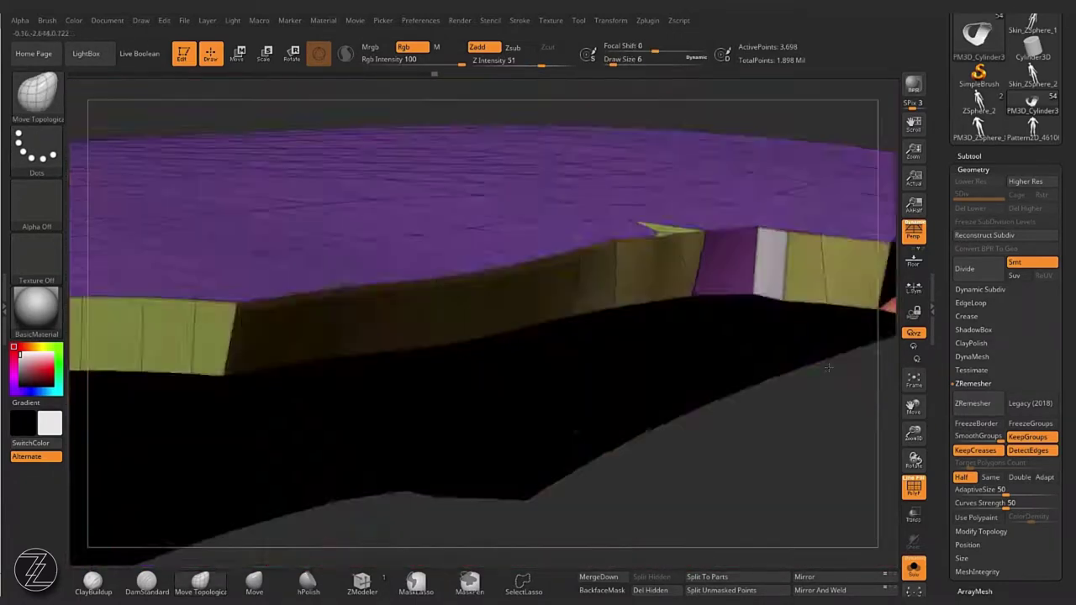
# Step: Raise the Crease CTolerance to 61 degrees and inspect the plate edges
pyautogui.moveTo(766, 475)
pyautogui.mouseDown()
pyautogui.moveTo(756, 404)
pyautogui.moveTo(840, 353)
pyautogui.mouseUp()
pyautogui.click(966, 316)
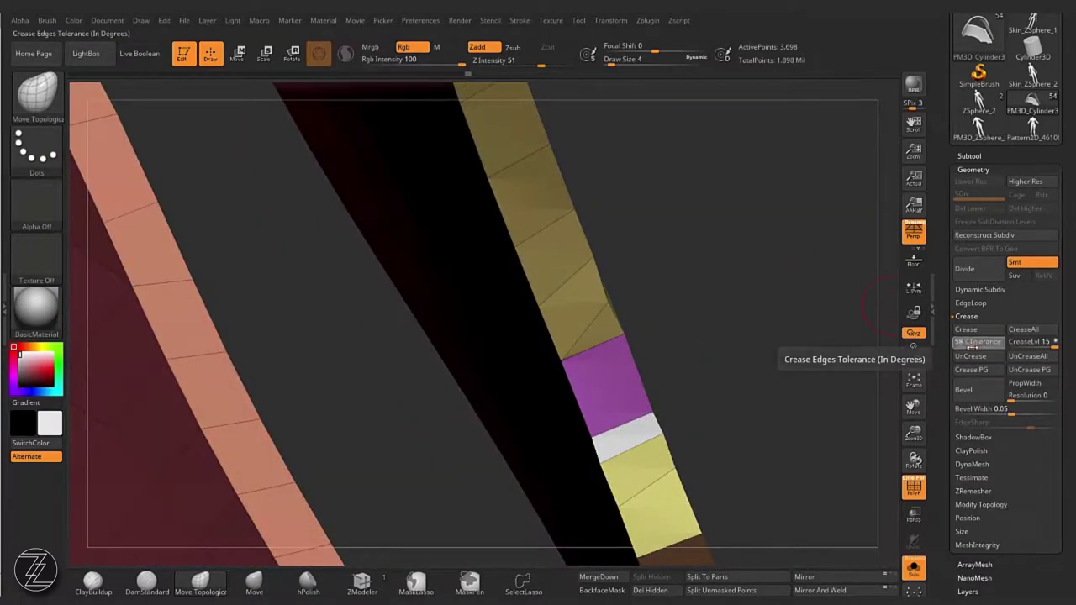
pyautogui.moveTo(976, 343); pyautogui.dragTo(815, 264)
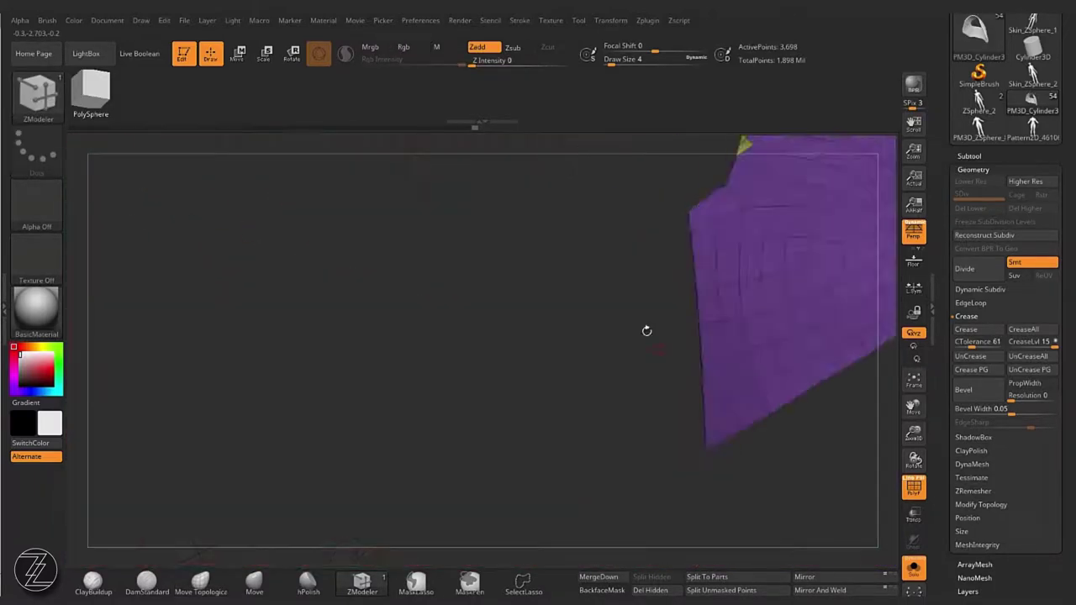
pyautogui.moveTo(646, 331); pyautogui.dragTo(654, 390)
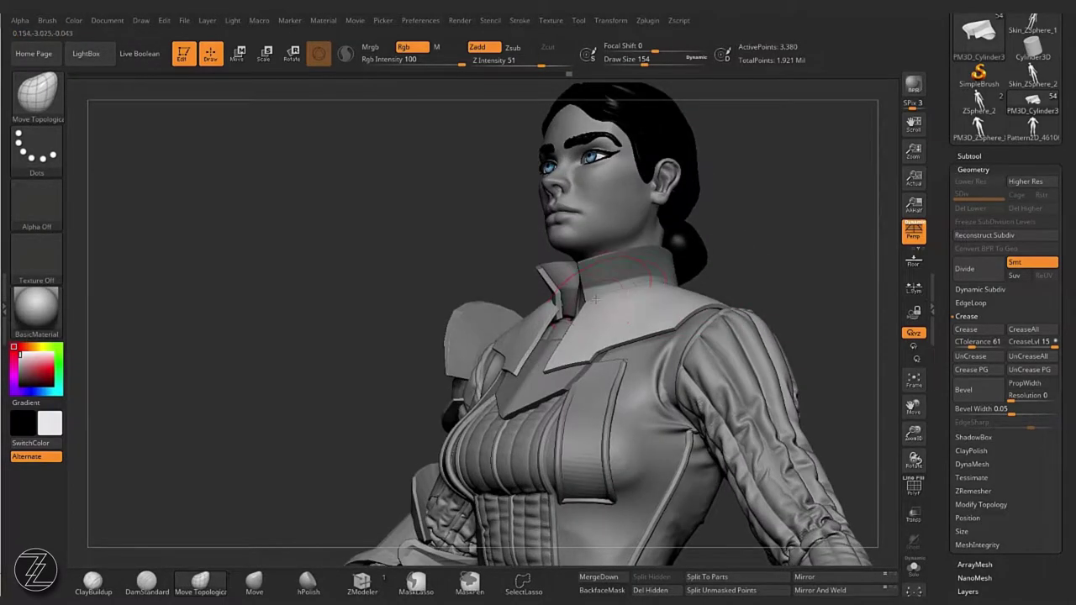
# Step: Show the collar's polyframe, hide the hair, and solo the collar
pyautogui.moveTo(595, 298)
pyautogui.mouseDown()
pyautogui.moveTo(479, 155)
pyautogui.moveTo(617, 220)
pyautogui.mouseUp()
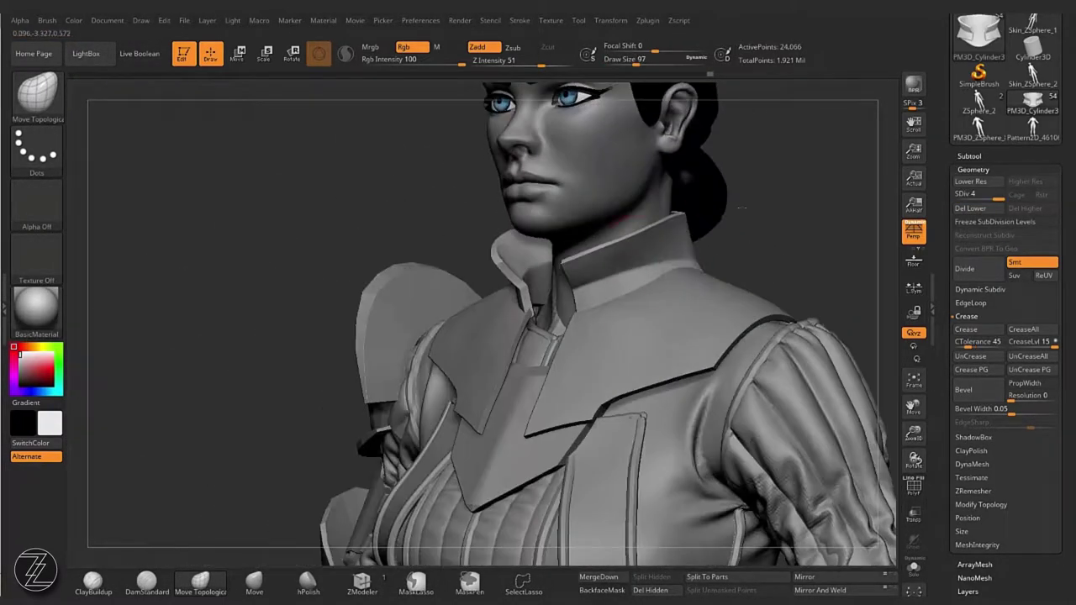
pyautogui.moveTo(741, 208)
pyautogui.mouseDown()
pyautogui.moveTo(653, 179)
pyautogui.moveTo(681, 389)
pyautogui.mouseUp()
pyautogui.hotkey('shift', 'f')
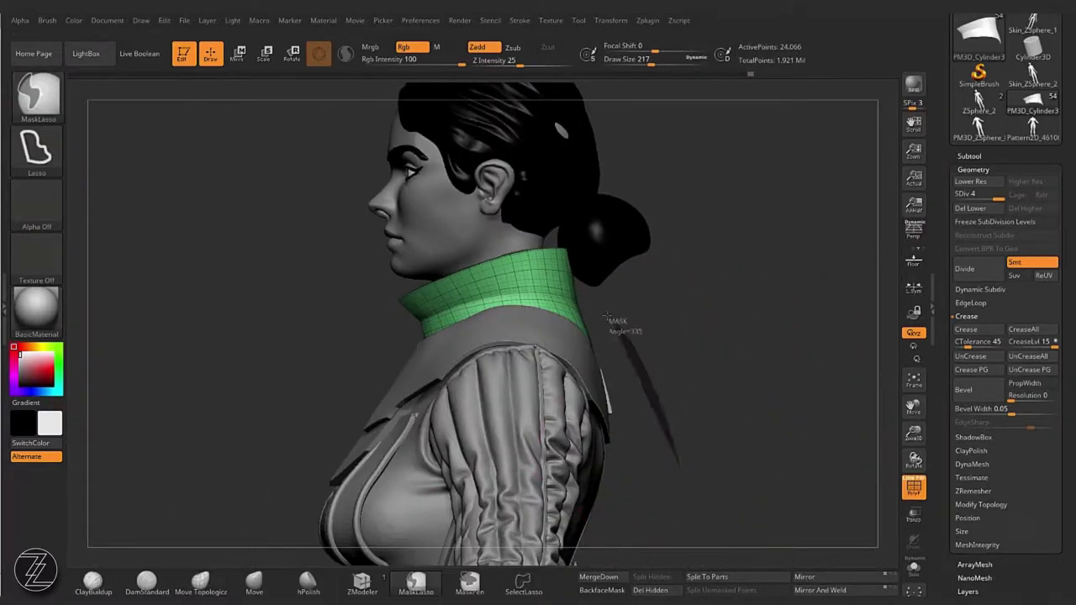
pyautogui.click(969, 155)
pyautogui.moveTo(756, 336); pyautogui.dragTo(719, 324)
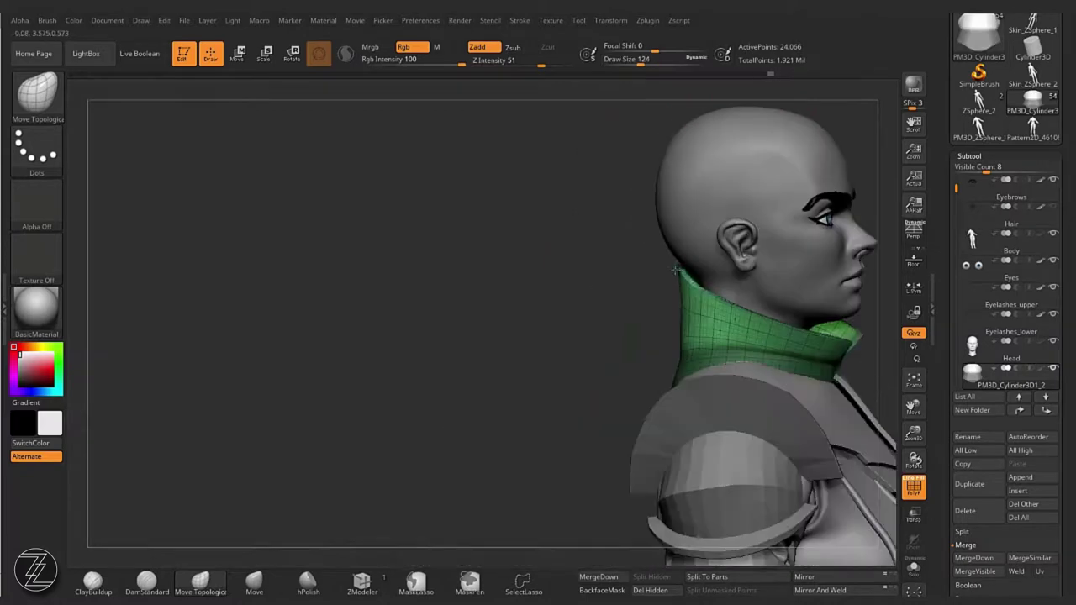
pyautogui.click(913, 568)
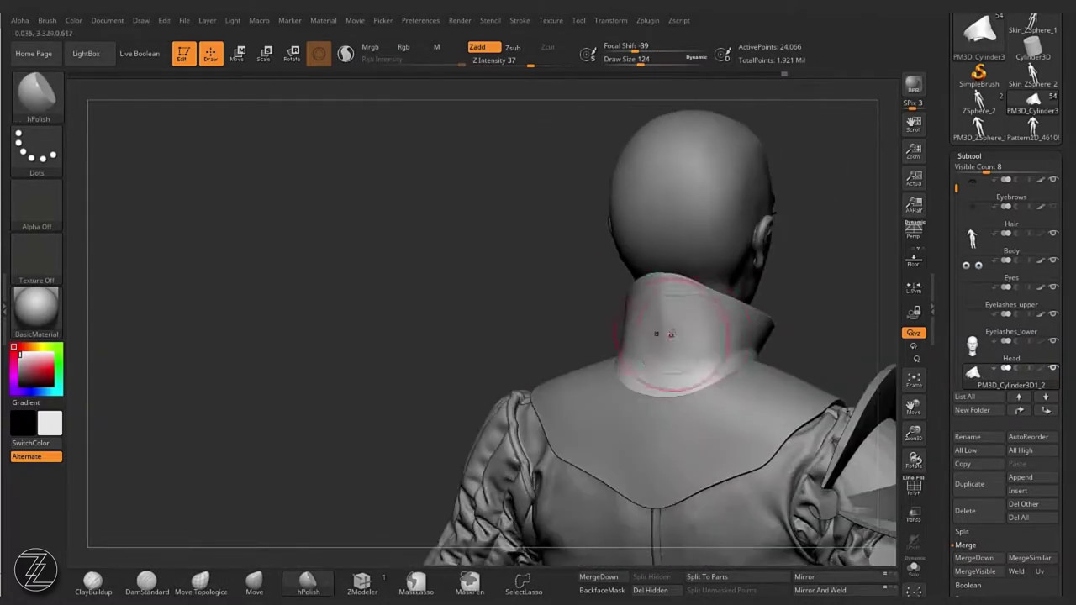
# Step: Switch to the TrimCurve brush and isolate the collar piece on its own
pyautogui.press('b')
pyautogui.press('t')
pyautogui.press('c')
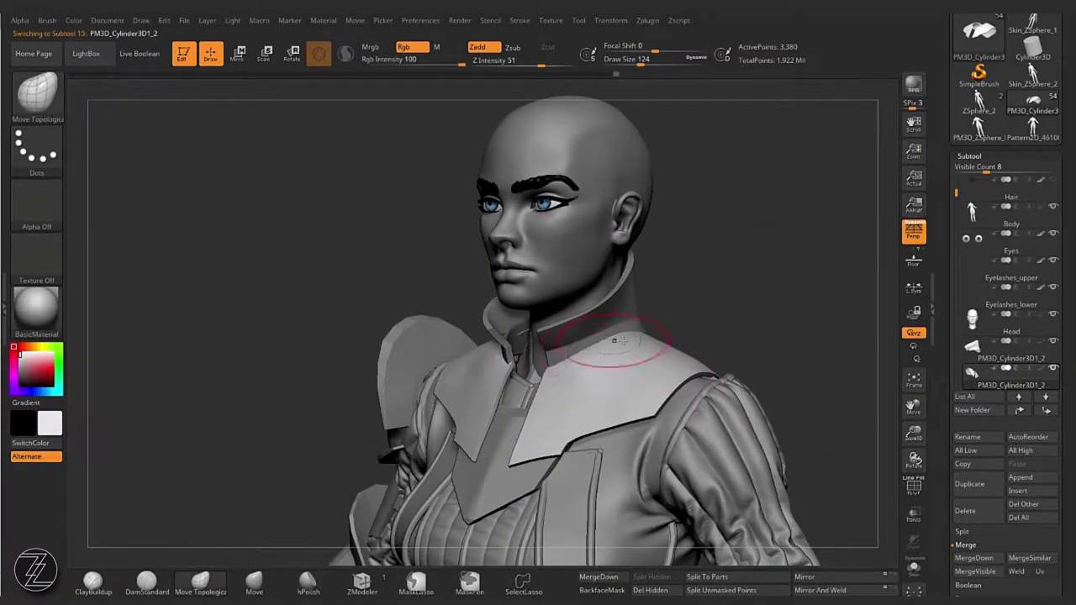
pyautogui.moveTo(613, 340); pyautogui.dragTo(429, 306)
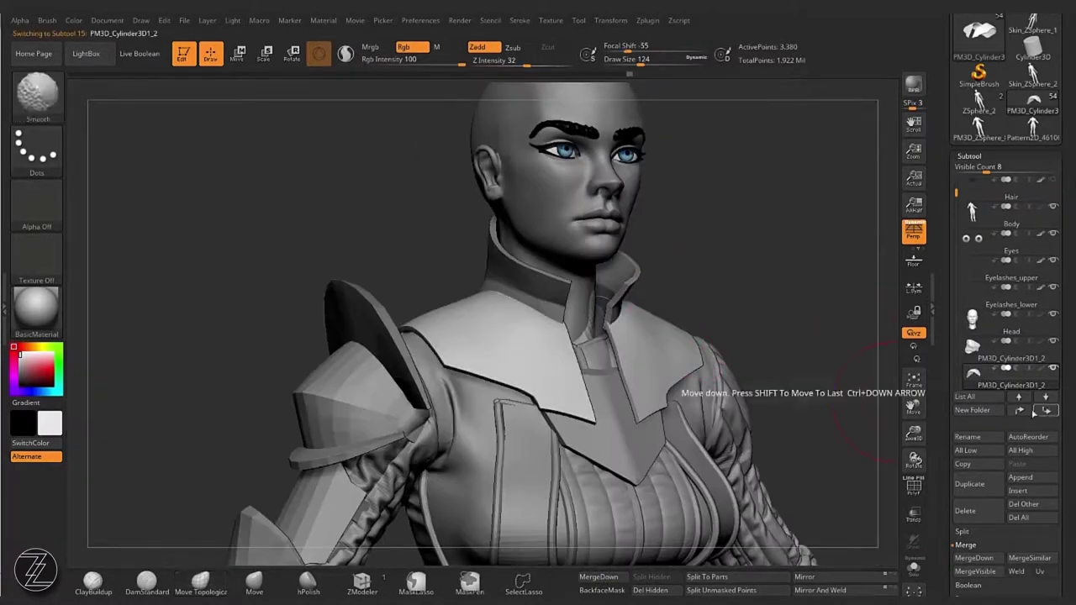
pyautogui.keyDown('shift'); pyautogui.click(1054, 367); pyautogui.keyUp('shift')
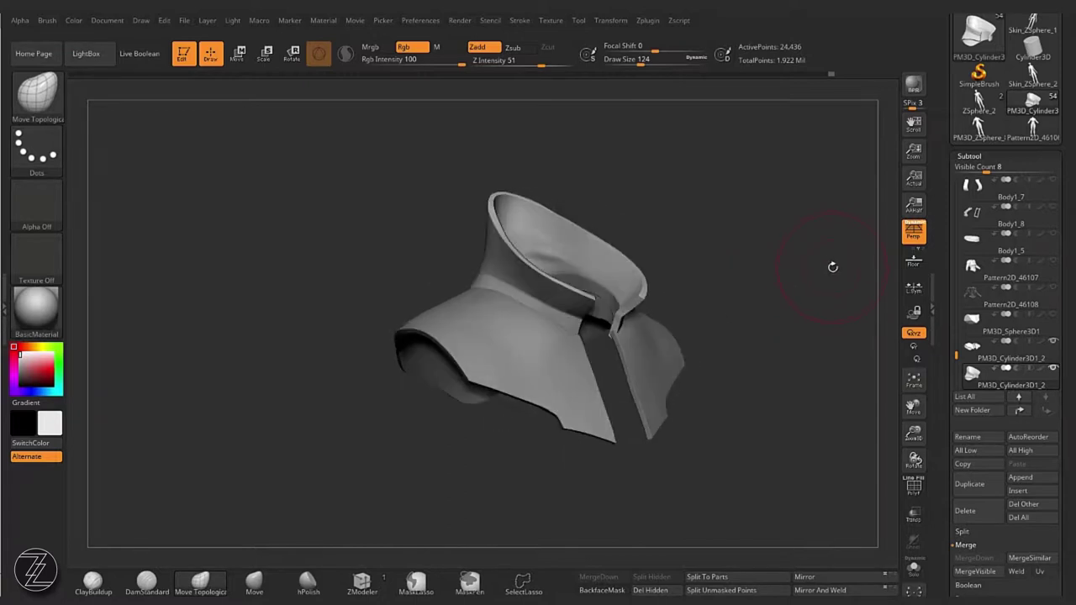
# Step: MergeDown the neighbouring flap into the collar and inspect its new topology with polyframe
pyautogui.click(975, 269)
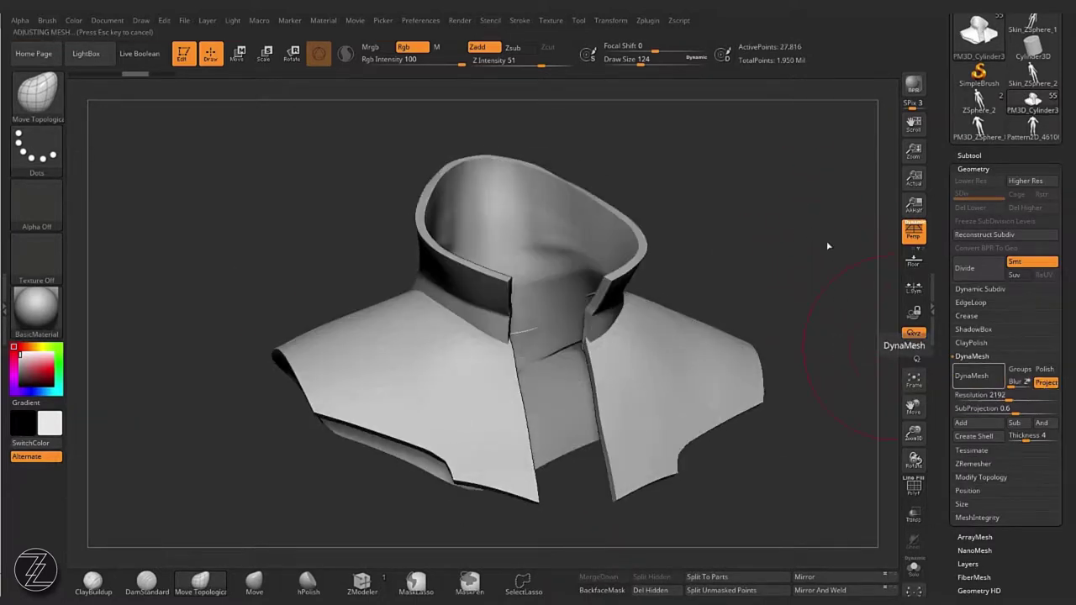
pyautogui.moveTo(799, 252); pyautogui.dragTo(848, 185)
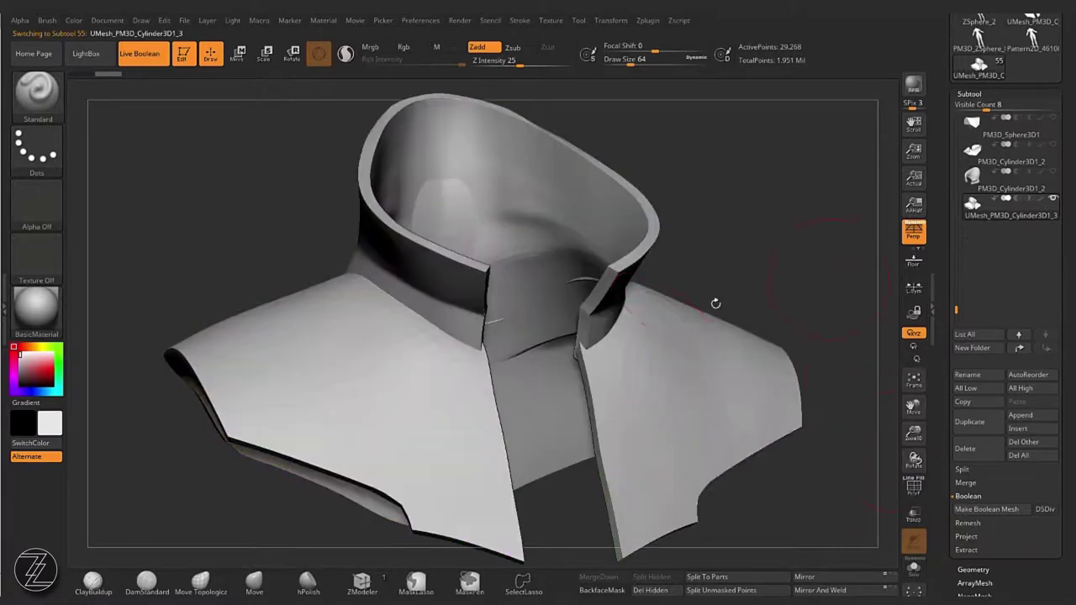
pyautogui.moveTo(717, 284); pyautogui.dragTo(537, 197)
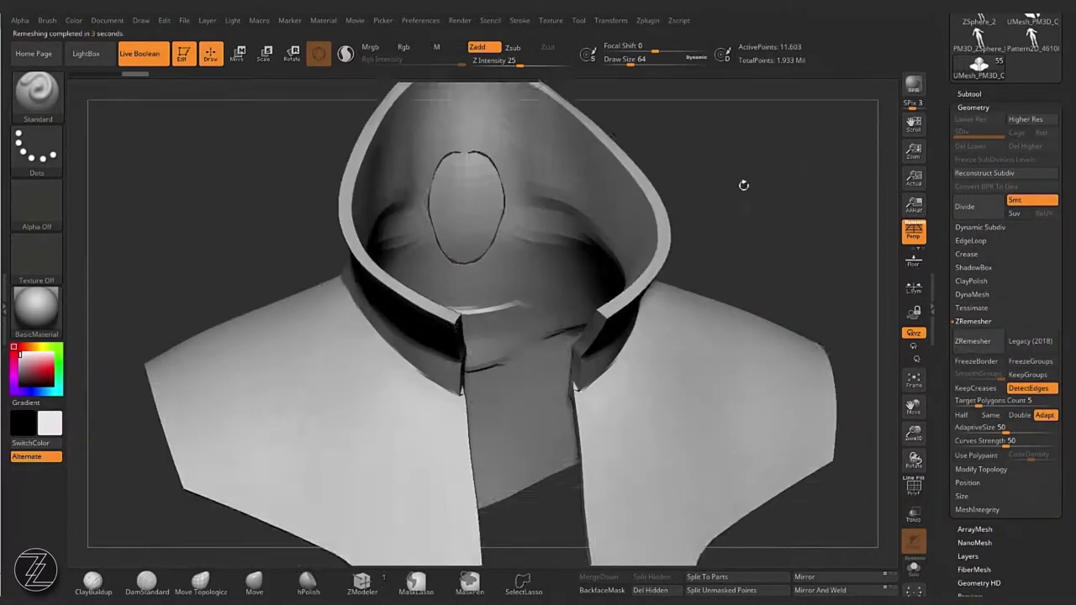
pyautogui.hotkey('shift', 'f')
pyautogui.moveTo(759, 240)
pyautogui.mouseDown()
pyautogui.moveTo(679, 192)
pyautogui.moveTo(656, 193)
pyautogui.mouseUp()
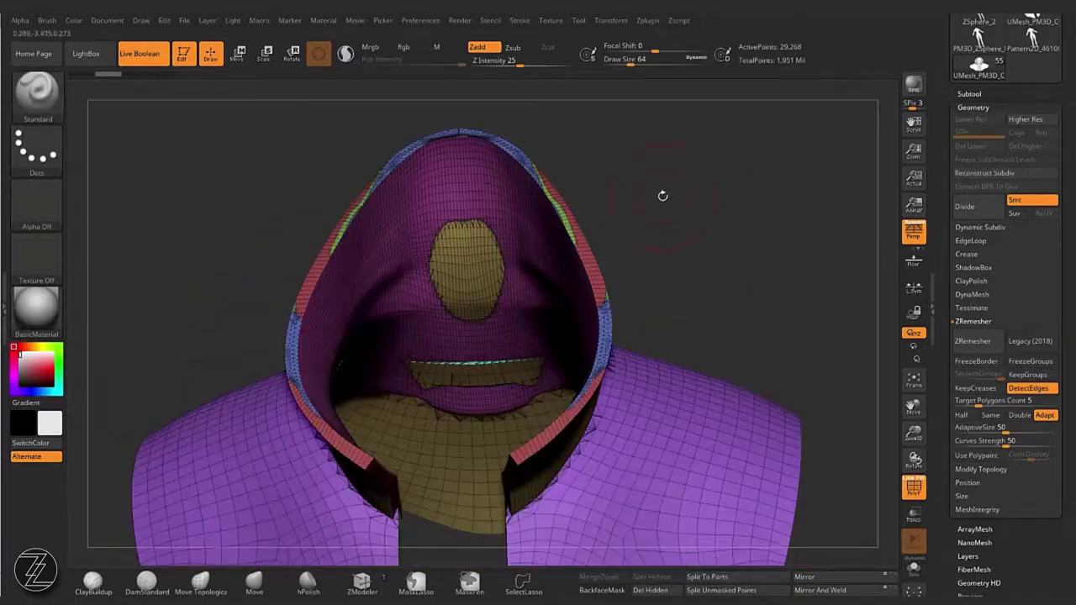
# Step: Regroup the collar into fresh polygroups and check it from several views
pyautogui.click(975, 255)
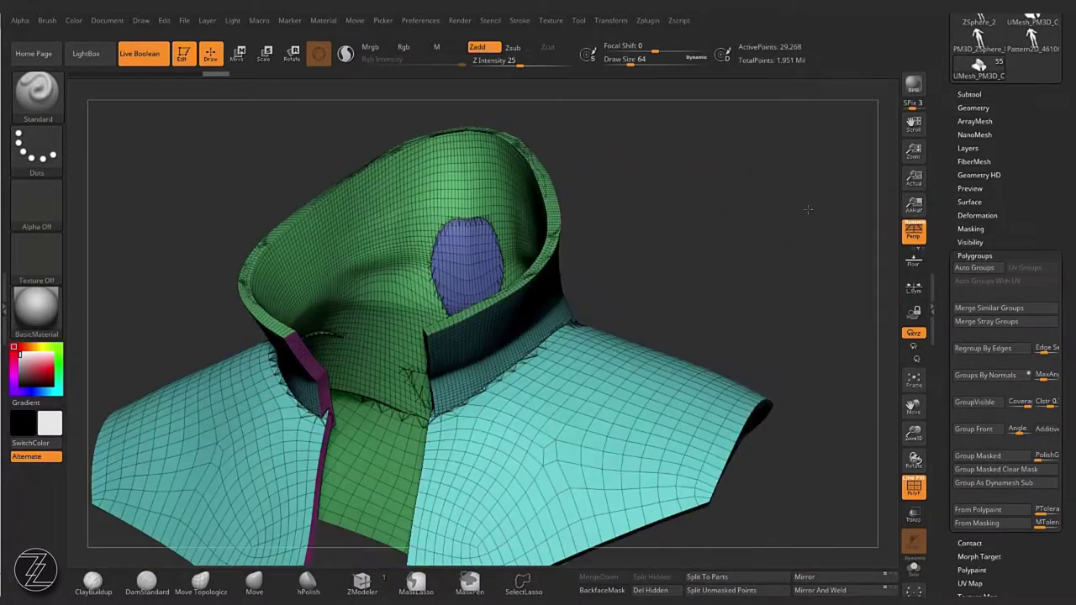
pyautogui.click(975, 255)
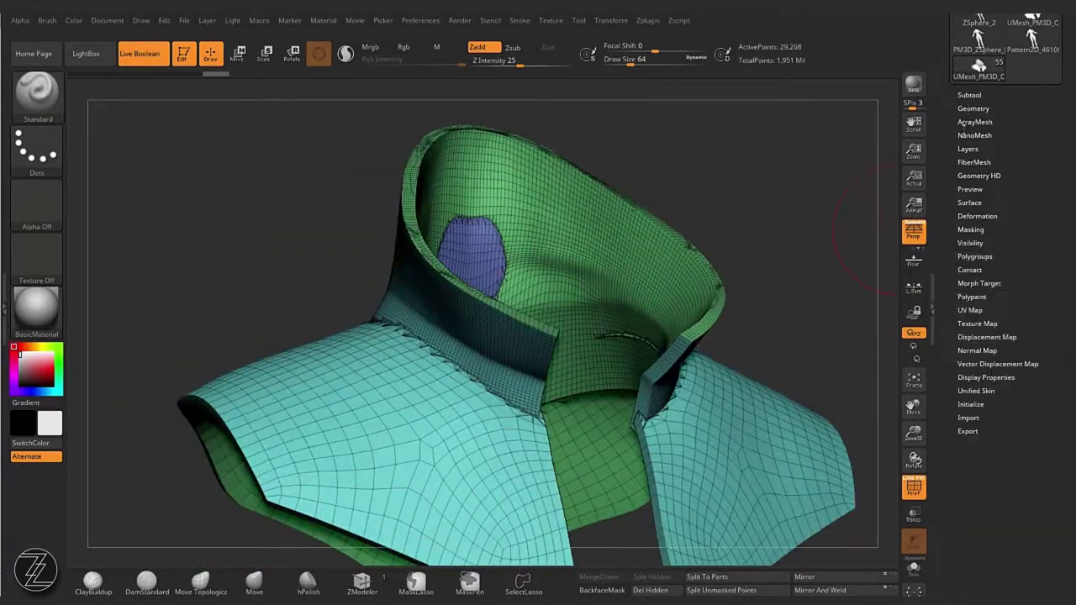
pyautogui.click(973, 108)
pyautogui.moveTo(823, 253); pyautogui.dragTo(870, 221)
pyautogui.click(966, 255)
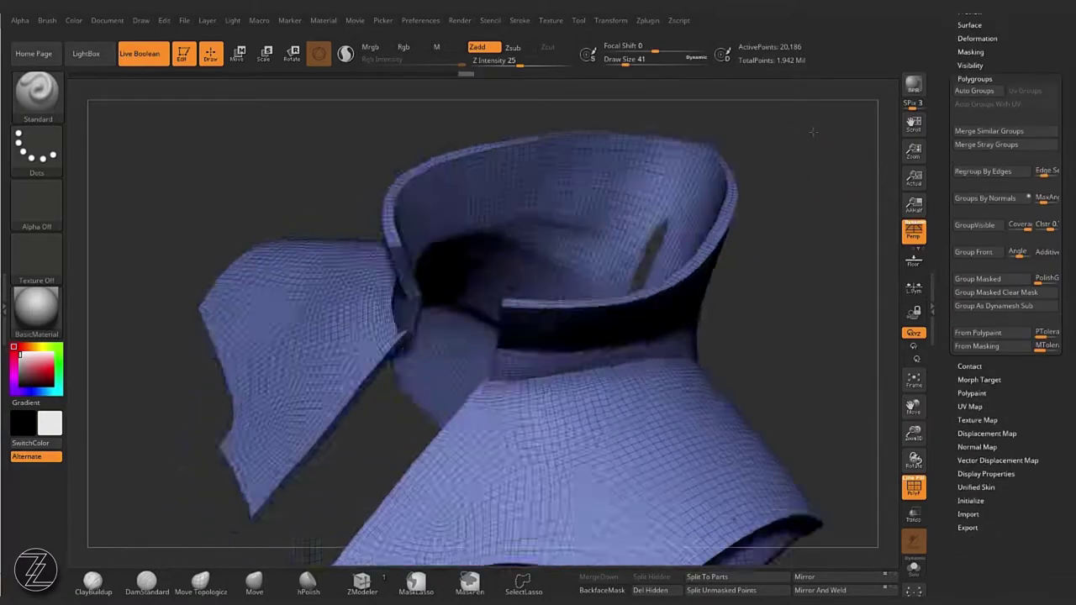
pyautogui.moveTo(813, 131)
pyautogui.mouseDown()
pyautogui.moveTo(787, 224)
pyautogui.moveTo(756, 252)
pyautogui.mouseUp()
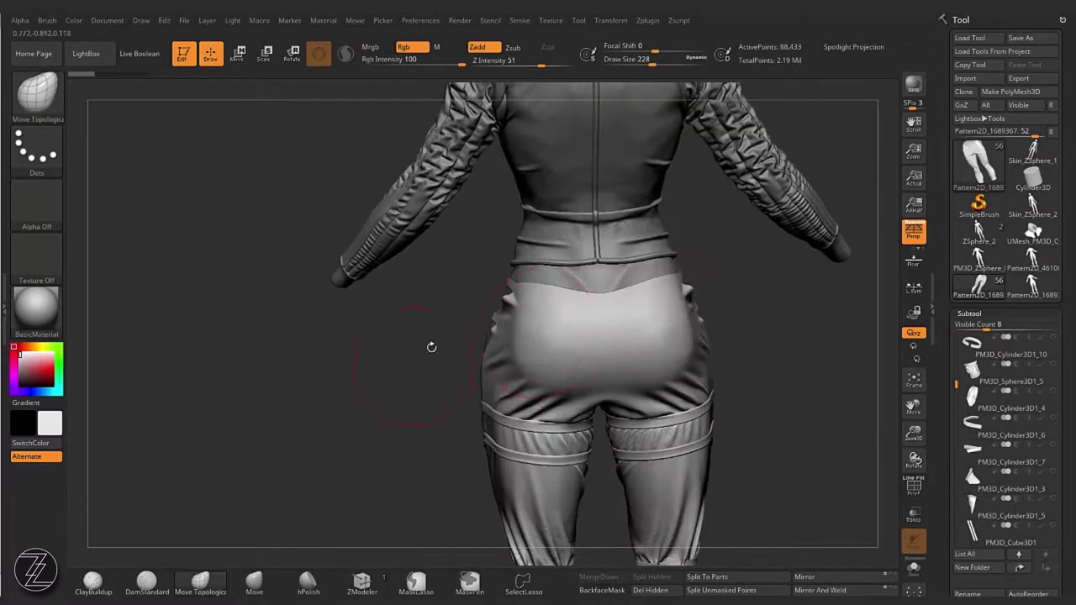
# Step: Solo the shorts with polygroup wireframe shown, back on the Move Topological brush
pyautogui.moveTo(431, 347)
pyautogui.mouseDown()
pyautogui.moveTo(588, 268)
pyautogui.moveTo(622, 237)
pyautogui.moveTo(674, 293)
pyautogui.moveTo(679, 316)
pyautogui.mouseUp()
pyautogui.press('w')
pyautogui.press('q')
pyautogui.hotkey('shift', 'f')
pyautogui.hotkey('ctrl', 'shift', 's')
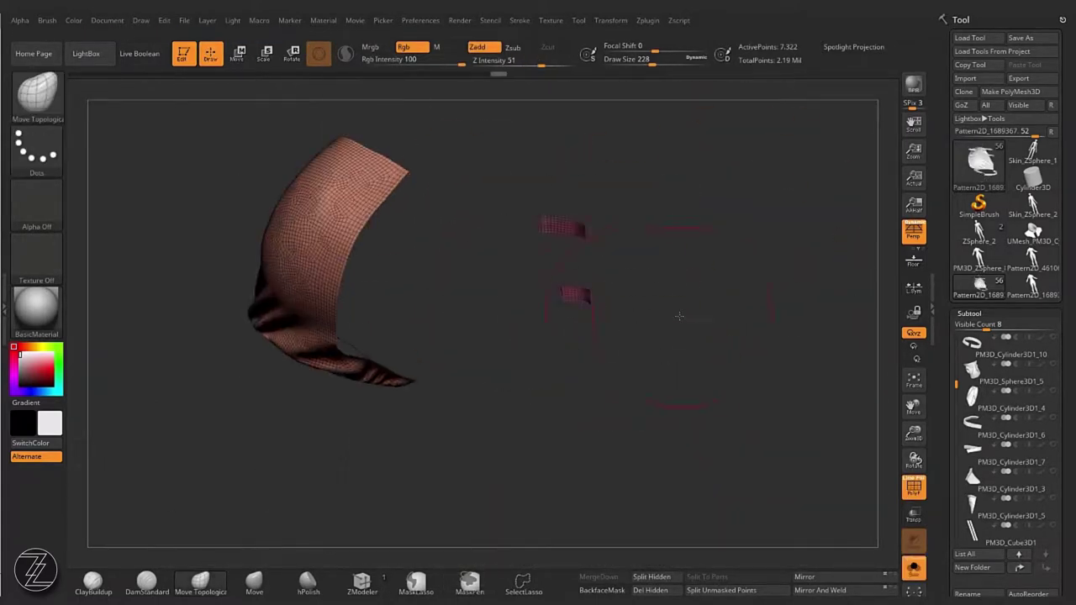
pyautogui.moveTo(769, 402); pyautogui.dragTo(748, 236)
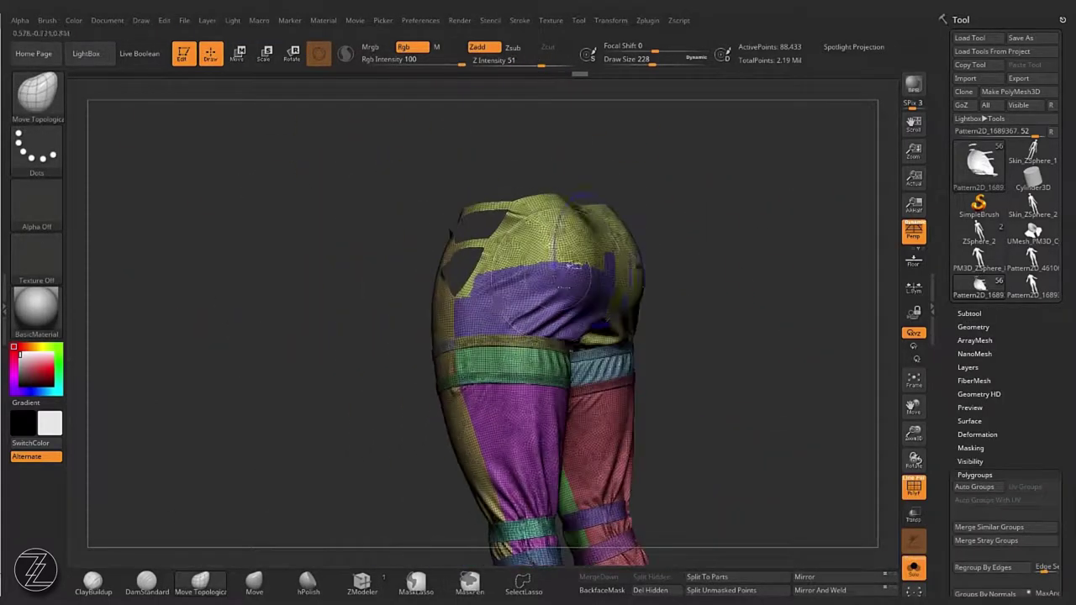
# Step: Select the small hip cloth panel, frame it, and hide part of its polygons
pyautogui.keyDown('alt'); pyautogui.click(581, 211); pyautogui.keyUp('alt')
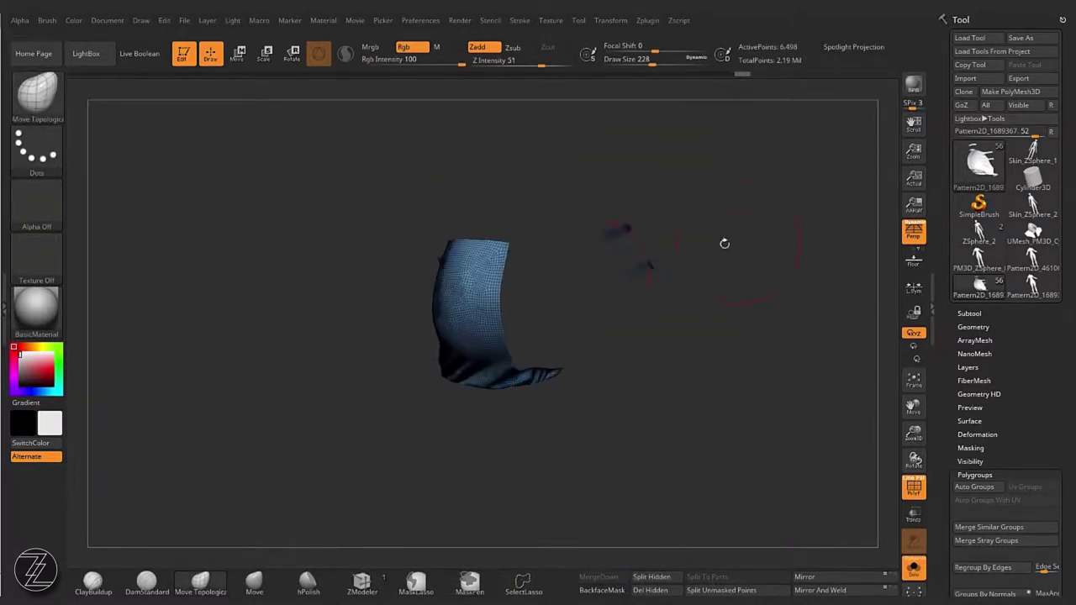
pyautogui.press('f')
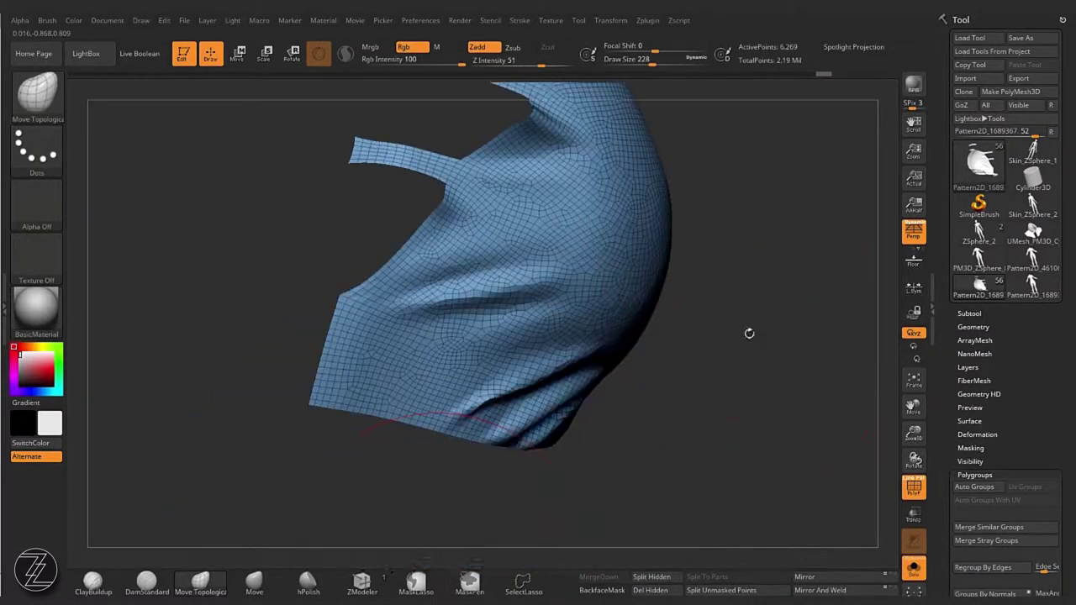
pyautogui.keyDown('ctrl'); pyautogui.keyDown('shift'); pyautogui.moveTo(648, 348); pyautogui.dragTo(380, 473); pyautogui.keyUp('shift'); pyautogui.keyUp('ctrl')
pyautogui.moveTo(462, 155); pyautogui.dragTo(511, 152)
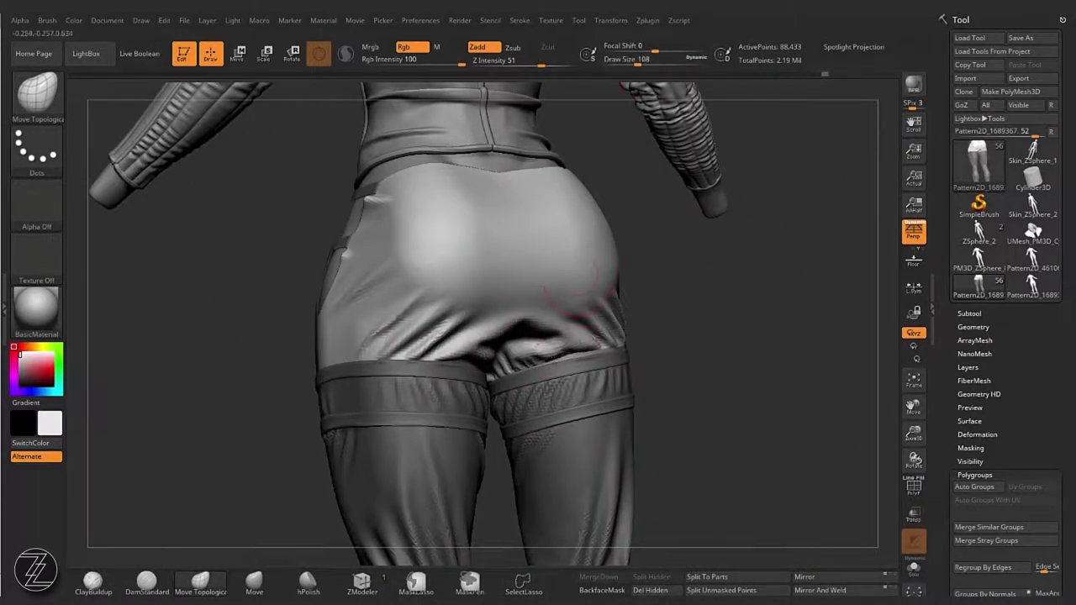
pyautogui.moveTo(588, 311); pyautogui.dragTo(733, 360)
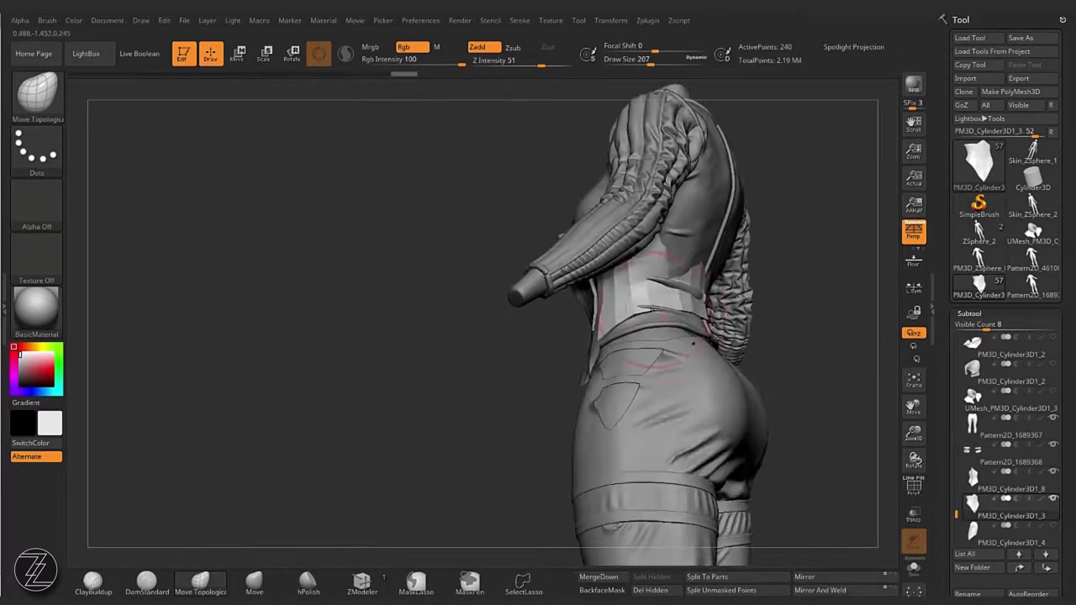
pyautogui.moveTo(692, 343); pyautogui.dragTo(687, 321)
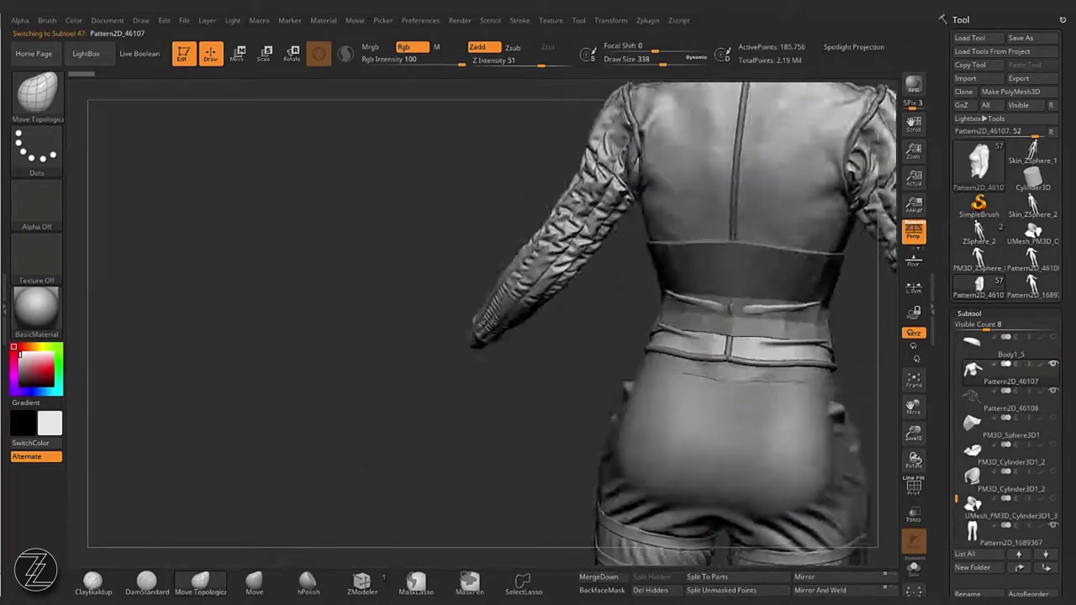
pyautogui.moveTo(752, 429); pyautogui.dragTo(471, 196)
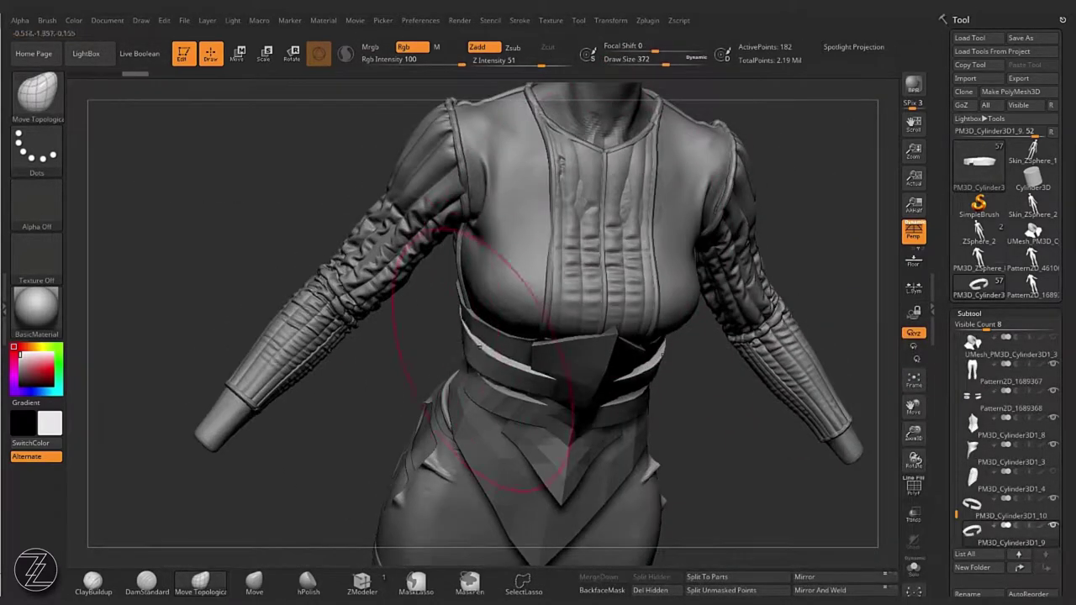
pyautogui.moveTo(493, 384)
pyautogui.mouseDown()
pyautogui.moveTo(667, 229)
pyautogui.moveTo(607, 317)
pyautogui.moveTo(723, 265)
pyautogui.moveTo(459, 294)
pyautogui.mouseUp()
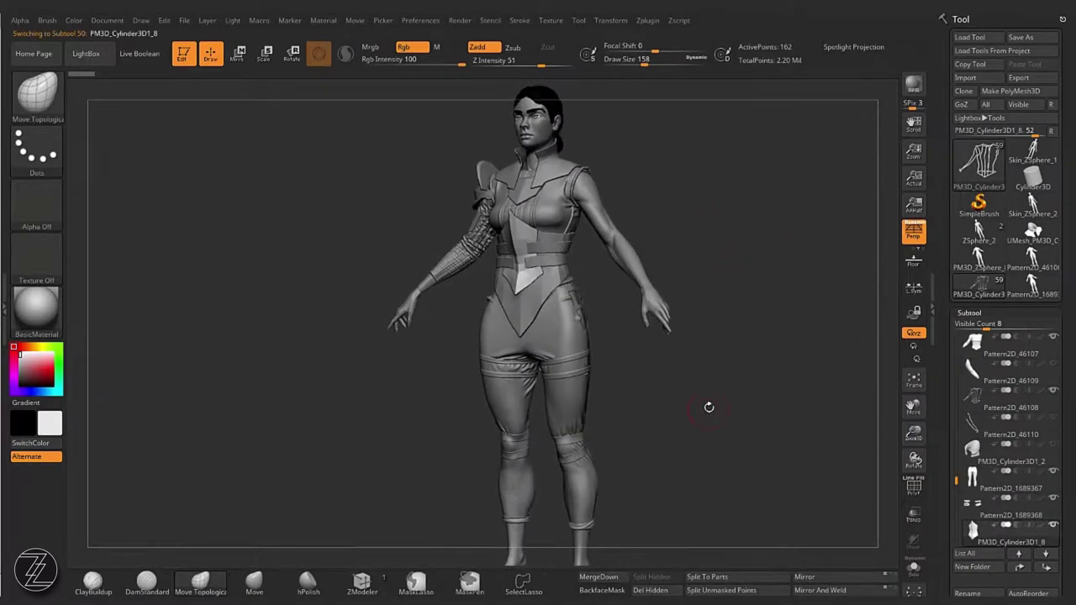
pyautogui.moveTo(709, 407); pyautogui.dragTo(804, 372)
pyautogui.click(1054, 437)
pyautogui.moveTo(866, 353); pyautogui.dragTo(809, 170)
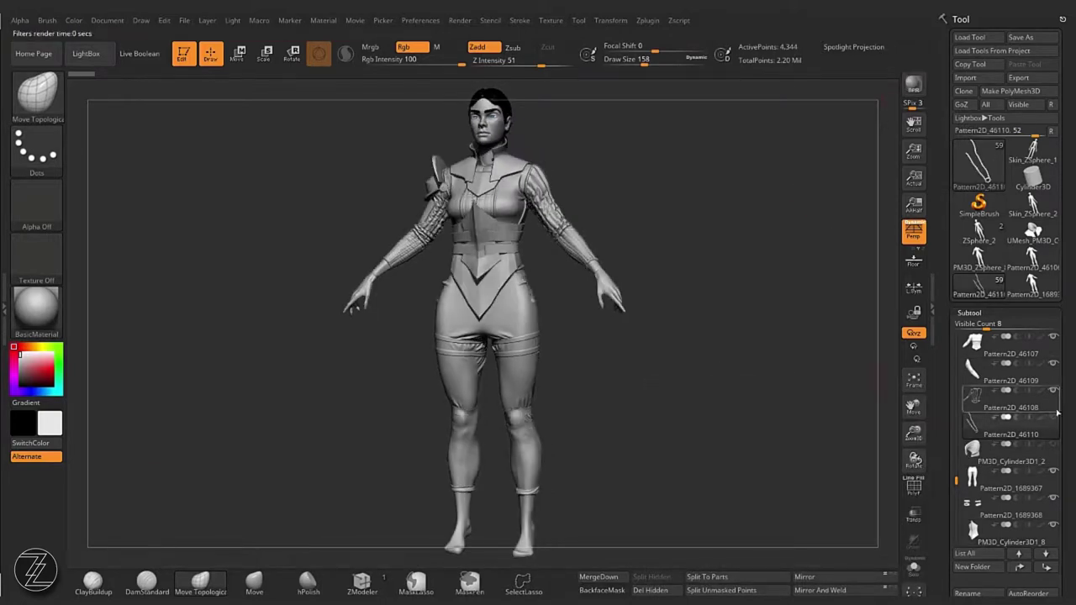
pyautogui.click(1009, 454)
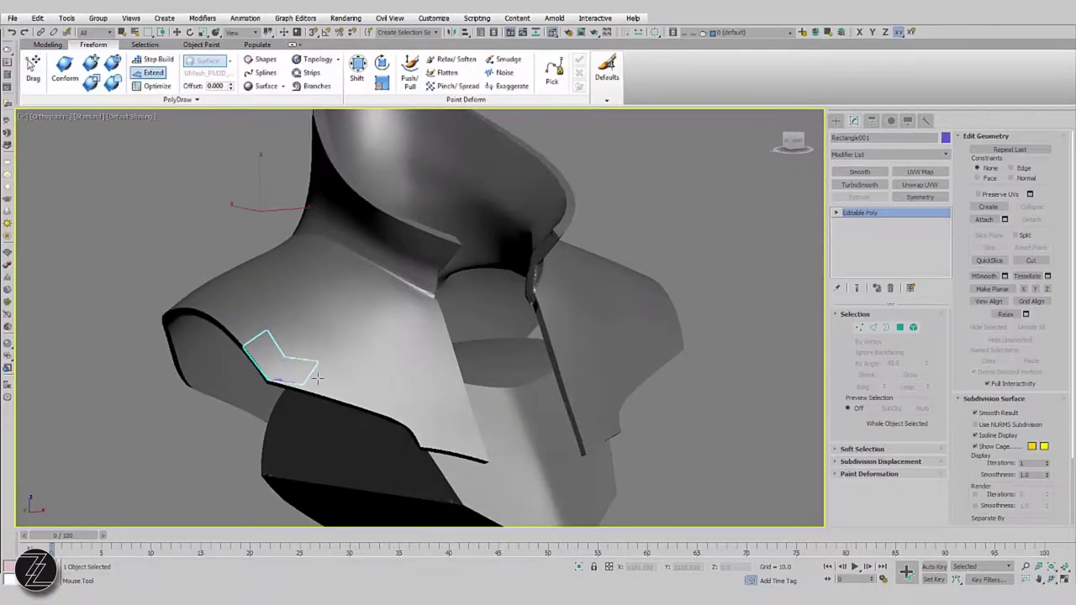
# Step: Show edged faces and examine the chest plate edges in Vertex mode
pyautogui.press('F4')
pyautogui.scroll(3, 317, 380)
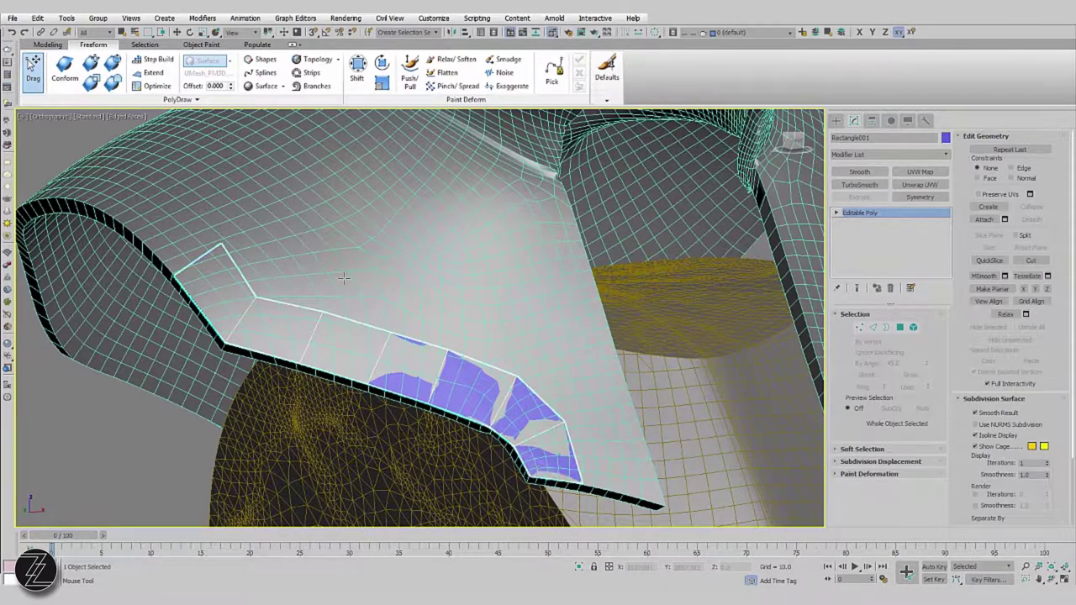
pyautogui.keyDown('alt'); pyautogui.moveTo(344, 278); pyautogui.dragTo(230, 157, button='middle'); pyautogui.keyUp('alt')
pyautogui.keyDown('alt'); pyautogui.moveTo(324, 326); pyautogui.dragTo(580, 322, button='middle'); pyautogui.keyUp('alt')
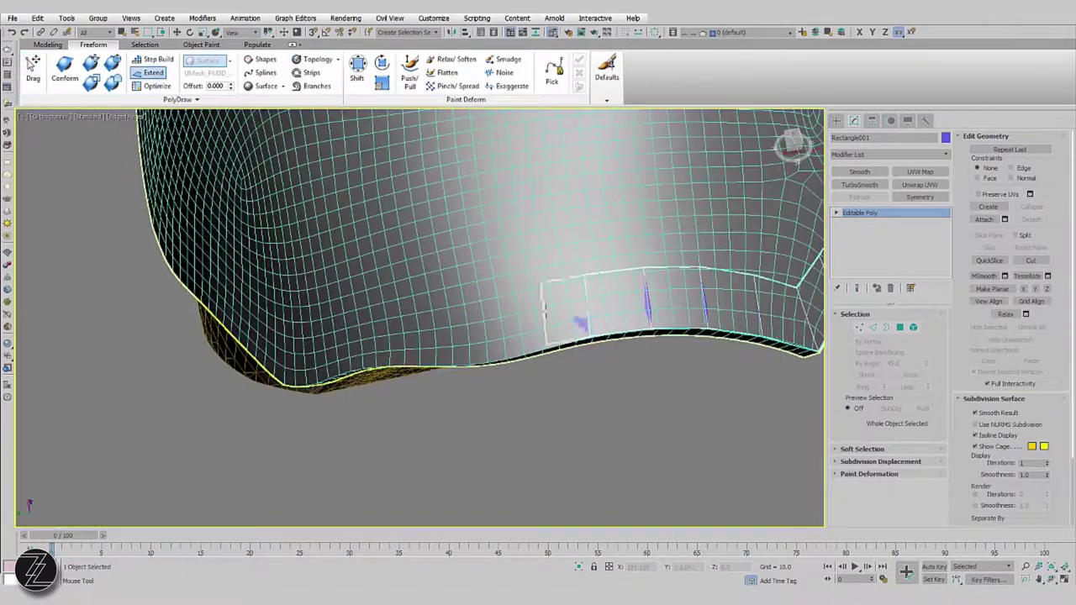
pyautogui.moveTo(345, 331)
pyautogui.keyDown('alt'); pyautogui.mouseDown(button='middle')
pyautogui.moveTo(509, 374)
pyautogui.moveTo(679, 249)
pyautogui.mouseUp(button='middle'); pyautogui.keyUp('alt')
pyautogui.keyDown('alt'); pyautogui.moveTo(761, 235); pyautogui.dragTo(565, 340, button='middle'); pyautogui.keyUp('alt')
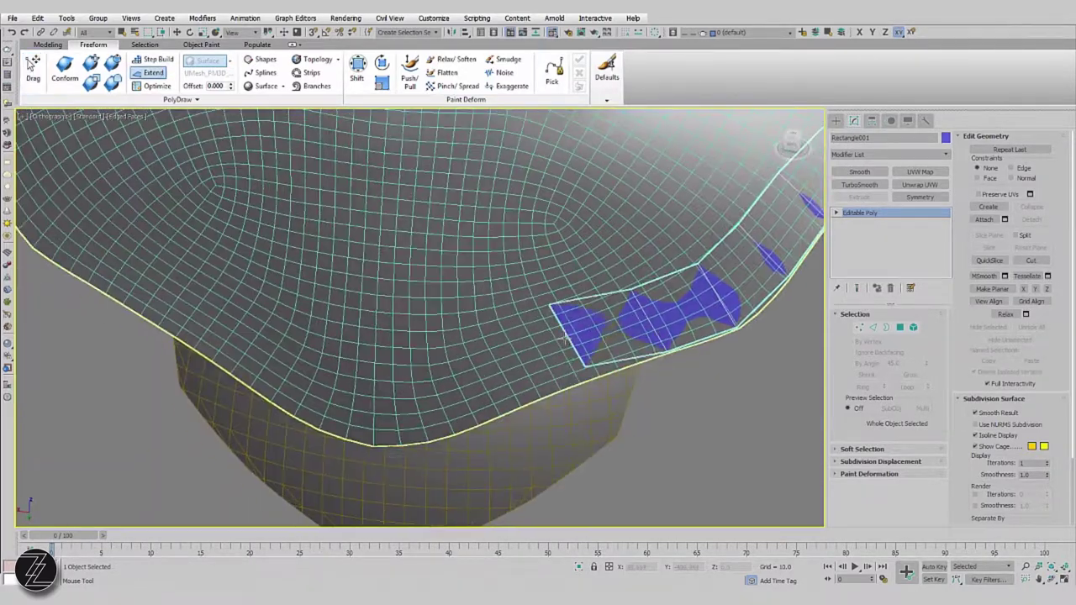
pyautogui.press('1')
pyautogui.moveTo(400, 418)
pyautogui.keyDown('alt'); pyautogui.mouseDown(button='middle')
pyautogui.moveTo(369, 395)
pyautogui.moveTo(354, 413)
pyautogui.mouseUp(button='middle'); pyautogui.keyUp('alt')
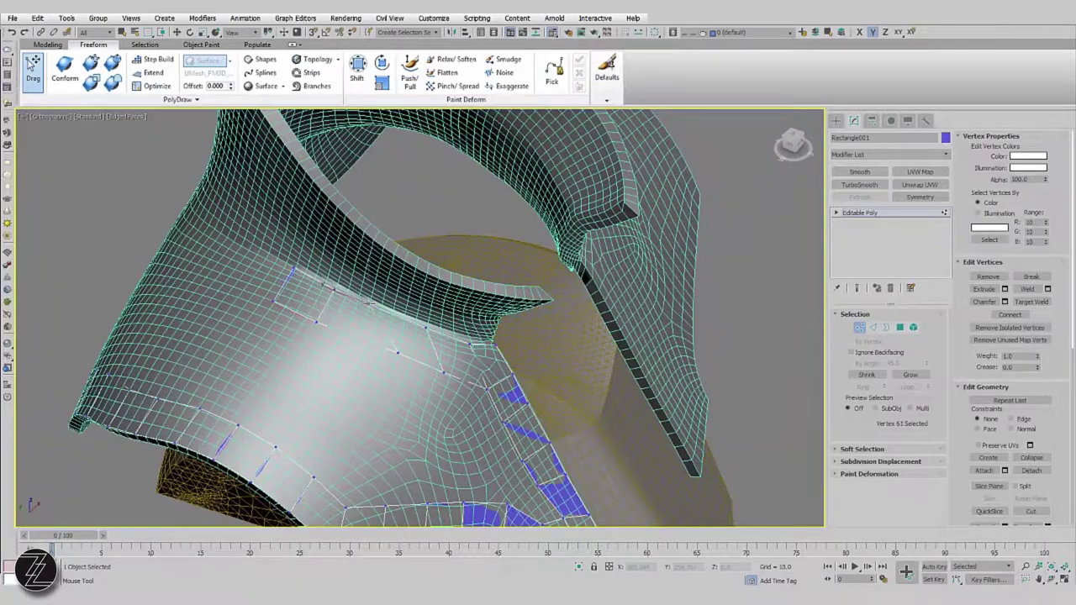
# Step: In Edge mode, fit the yoke and collar edges closely around neck and shoulders
pyautogui.press('2')
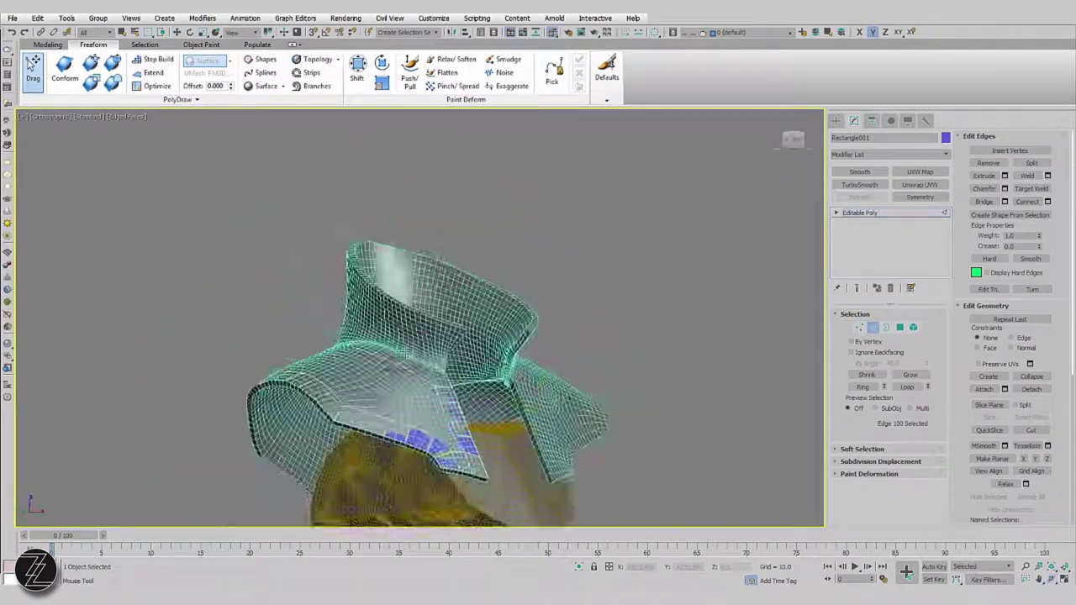
pyautogui.moveTo(428, 365)
pyautogui.keyDown('alt'); pyautogui.mouseDown(button='middle')
pyautogui.moveTo(480, 359)
pyautogui.moveTo(532, 396)
pyautogui.mouseUp(button='middle'); pyautogui.keyUp('alt')
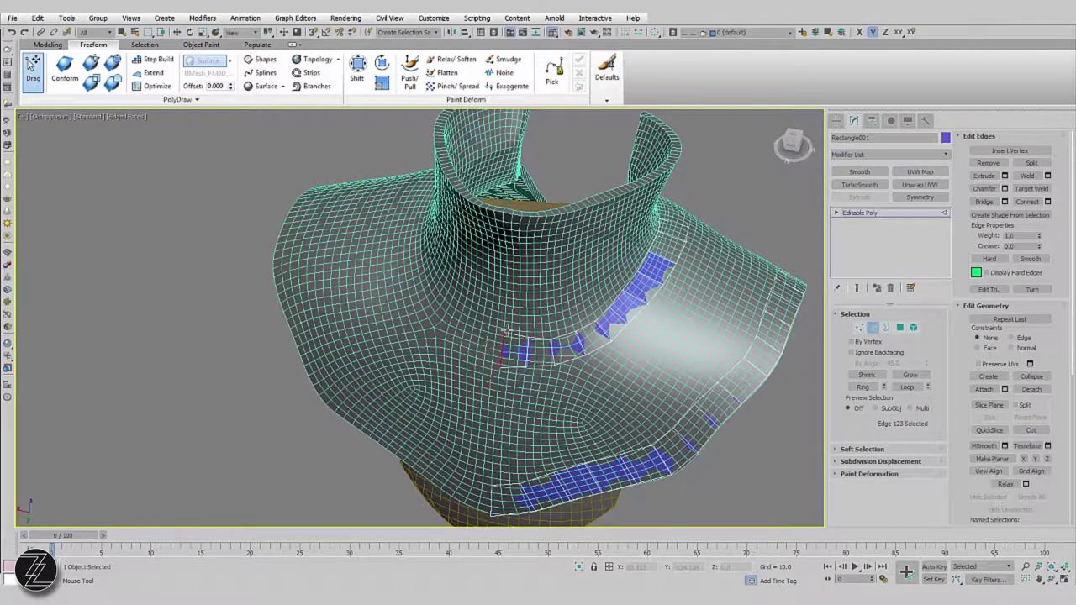
pyautogui.keyDown('alt'); pyautogui.moveTo(819, 321); pyautogui.dragTo(159, 74, button='middle'); pyautogui.keyUp('alt')
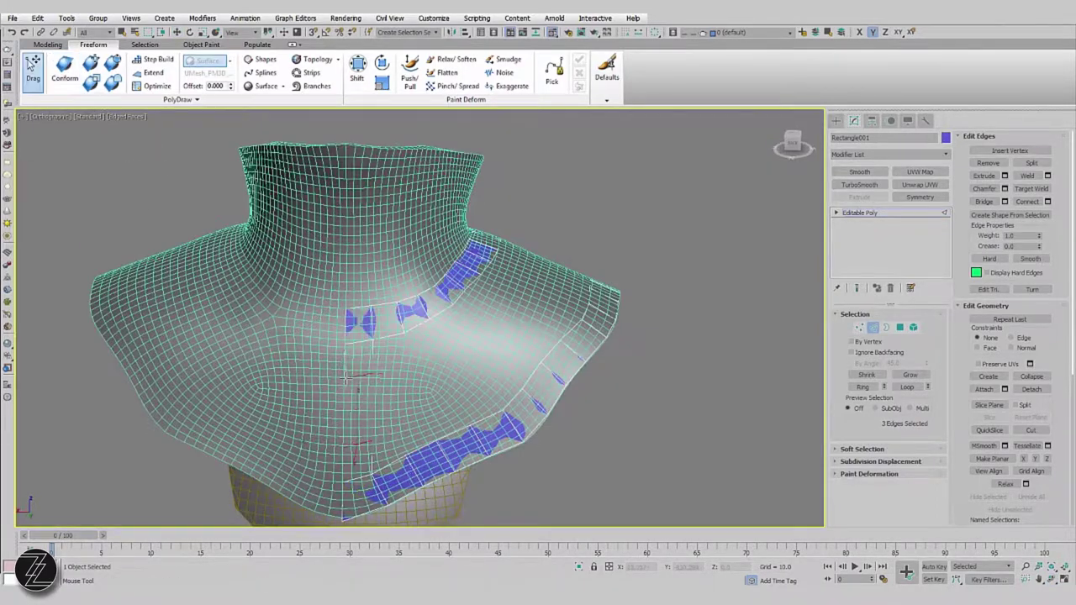
pyautogui.keyDown('alt'); pyautogui.moveTo(353, 441); pyautogui.dragTo(93, 52, button='middle'); pyautogui.keyUp('alt')
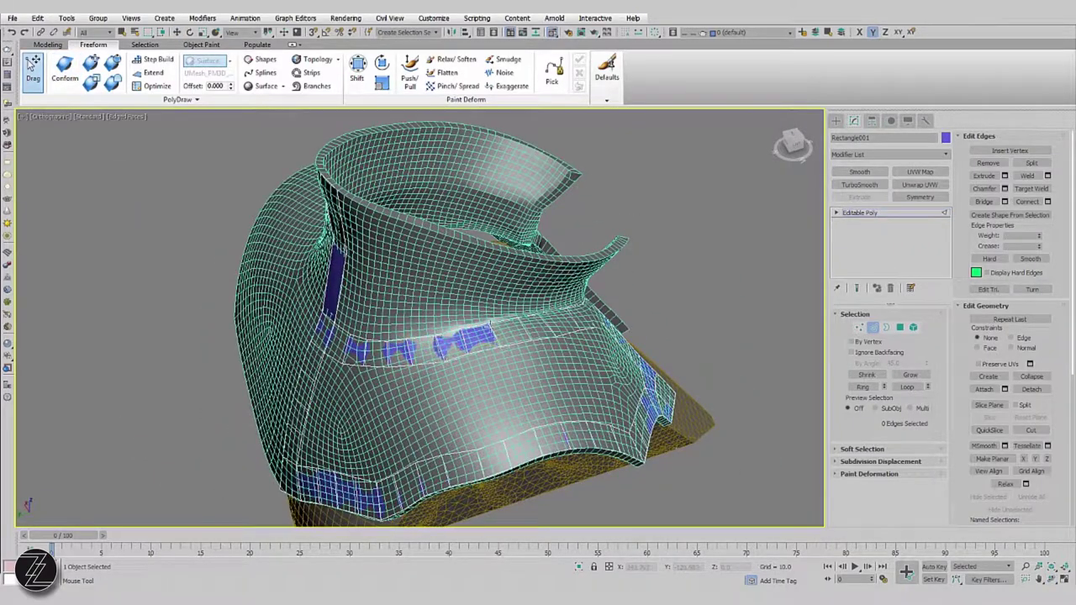
pyautogui.keyDown('alt'); pyautogui.moveTo(469, 319); pyautogui.dragTo(133, 77, button='middle'); pyautogui.keyUp('alt')
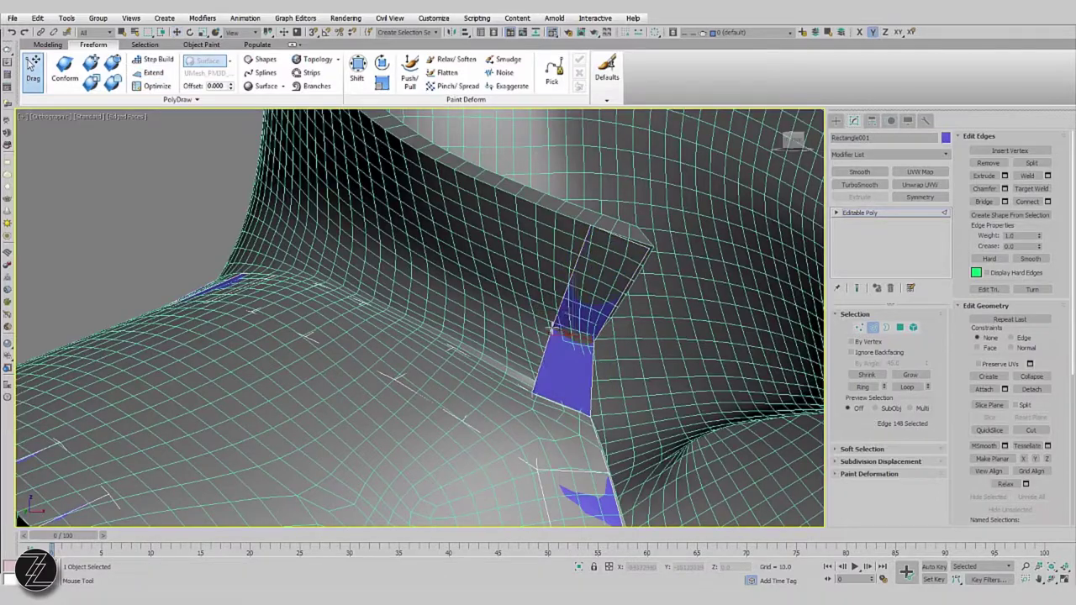
pyautogui.keyDown('alt'); pyautogui.moveTo(420, 319); pyautogui.dragTo(286, 286, button='middle'); pyautogui.keyUp('alt')
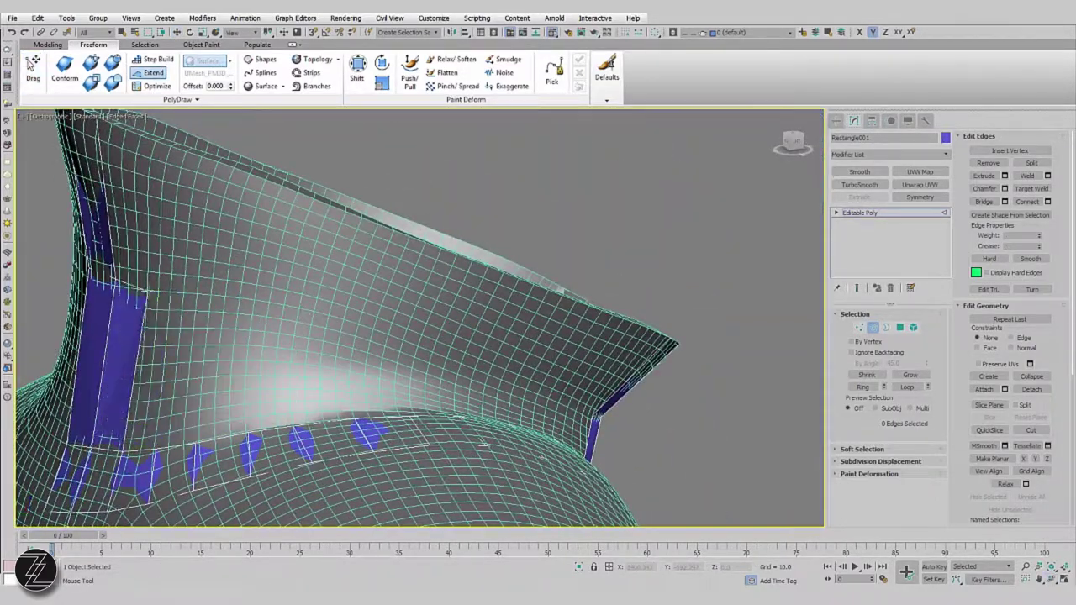
pyautogui.keyDown('alt'); pyautogui.moveTo(354, 415); pyautogui.dragTo(569, 430, button='middle'); pyautogui.keyUp('alt')
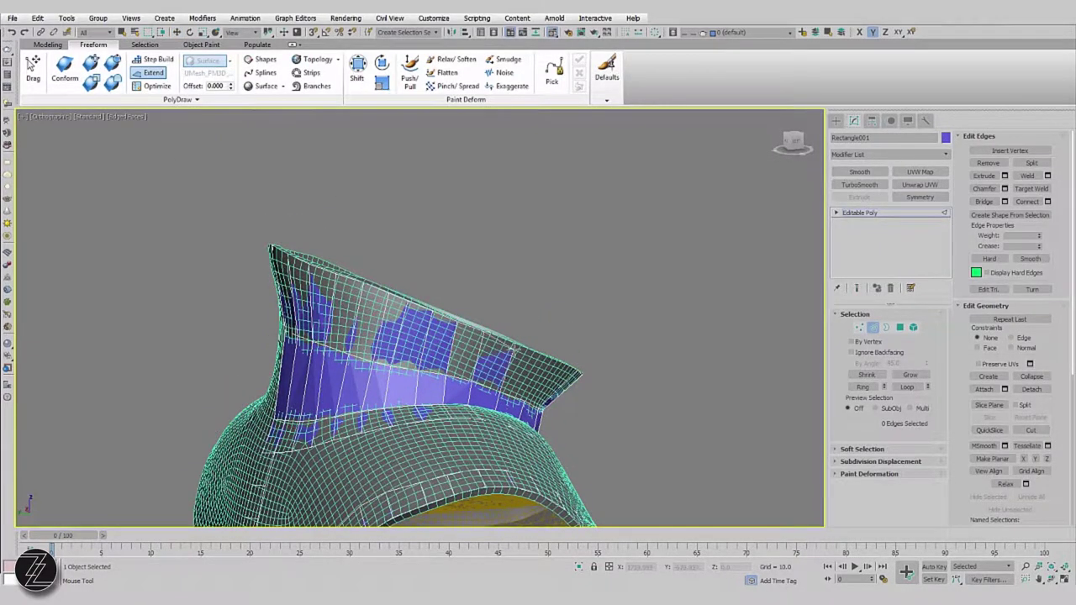
pyautogui.scroll(5, 511, 348)
pyautogui.keyDown('alt'); pyautogui.moveTo(428, 253); pyautogui.dragTo(466, 275, button='middle'); pyautogui.keyUp('alt')
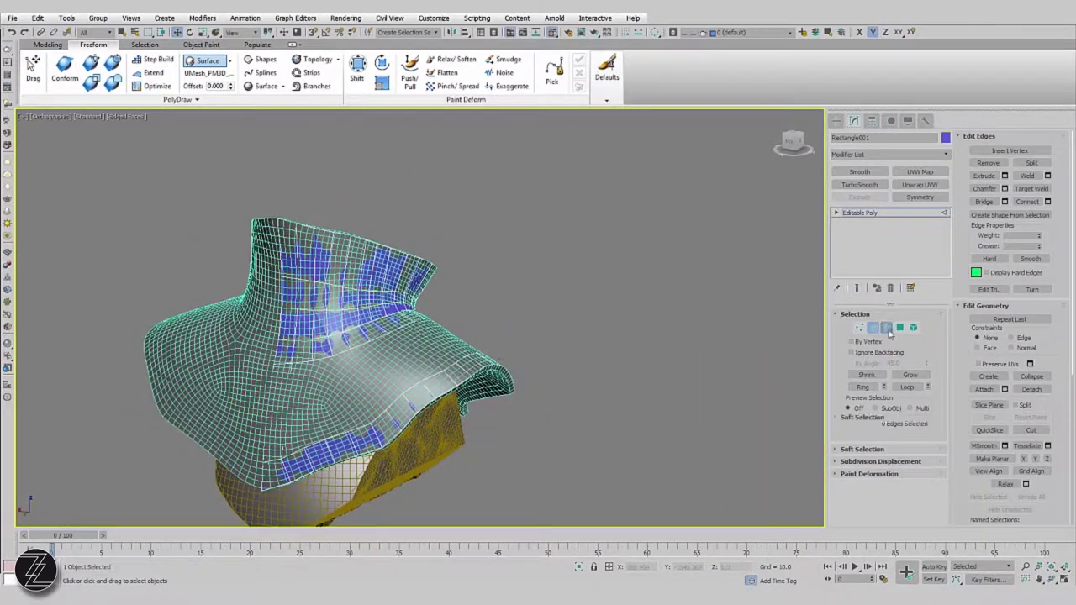
# Step: Conform the yoke panel onto the body mesh with Freeform Conform
pyautogui.moveTo(273, 410)
pyautogui.keyDown('alt'); pyautogui.mouseDown(button='middle')
pyautogui.moveTo(412, 389)
pyautogui.moveTo(340, 396)
pyautogui.mouseUp(button='middle'); pyautogui.keyUp('alt')
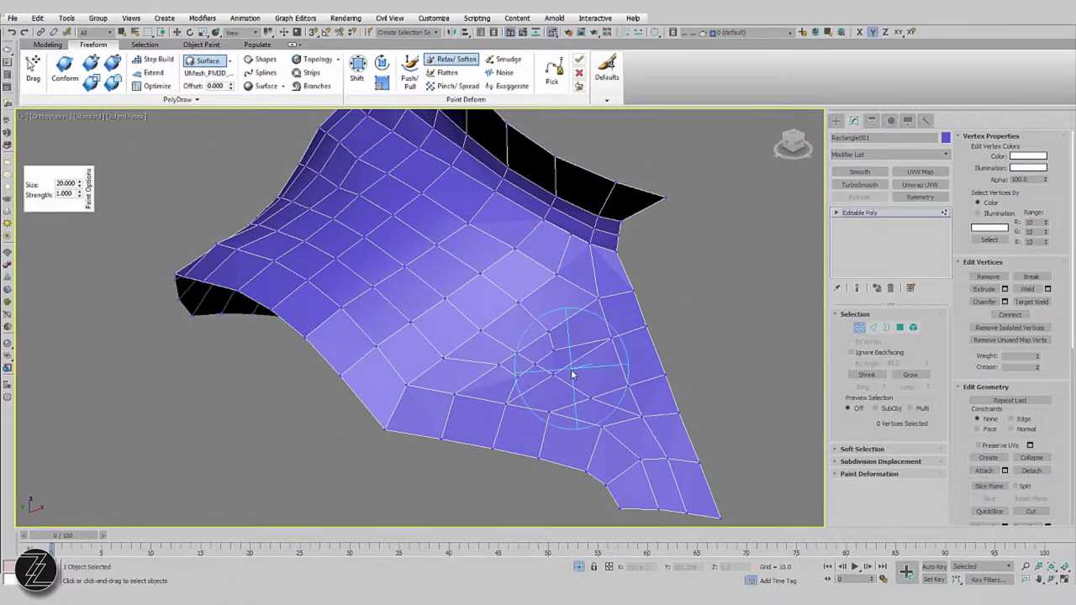
pyautogui.click(64, 67)
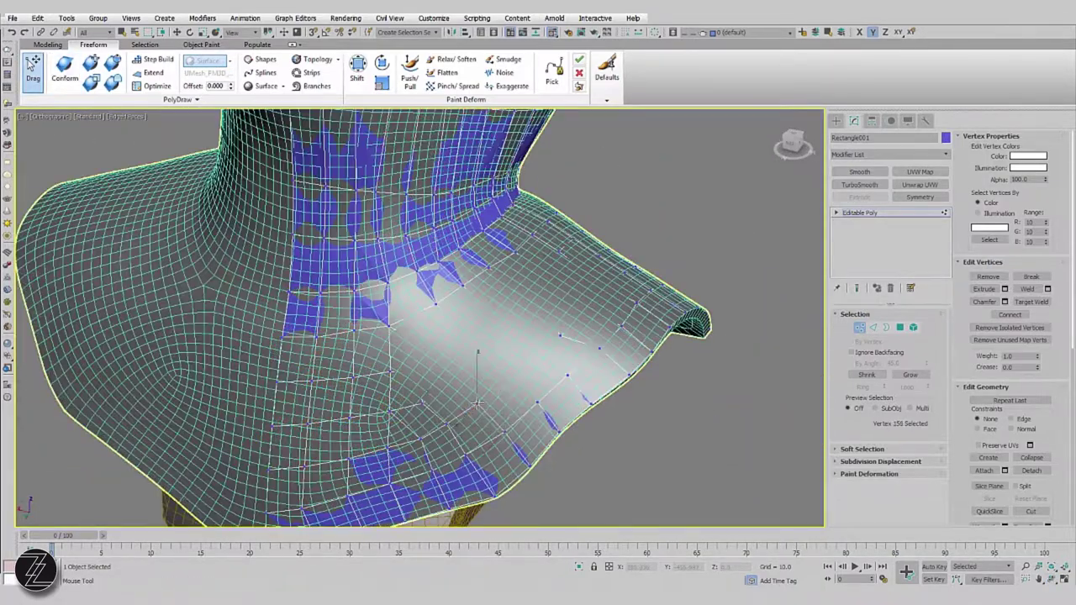
pyautogui.press('F3')
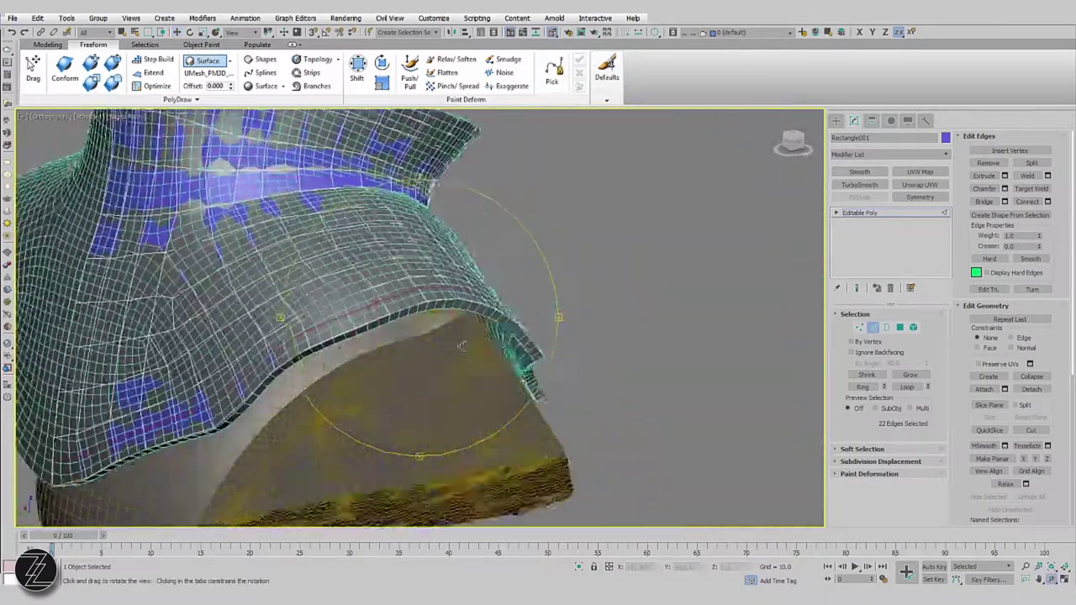
# Step: Add a Shell modifier to give the yoke panel thickness
pyautogui.keyDown('alt'); pyautogui.moveTo(420, 320); pyautogui.dragTo(461, 337, button='middle'); pyautogui.keyUp('alt')
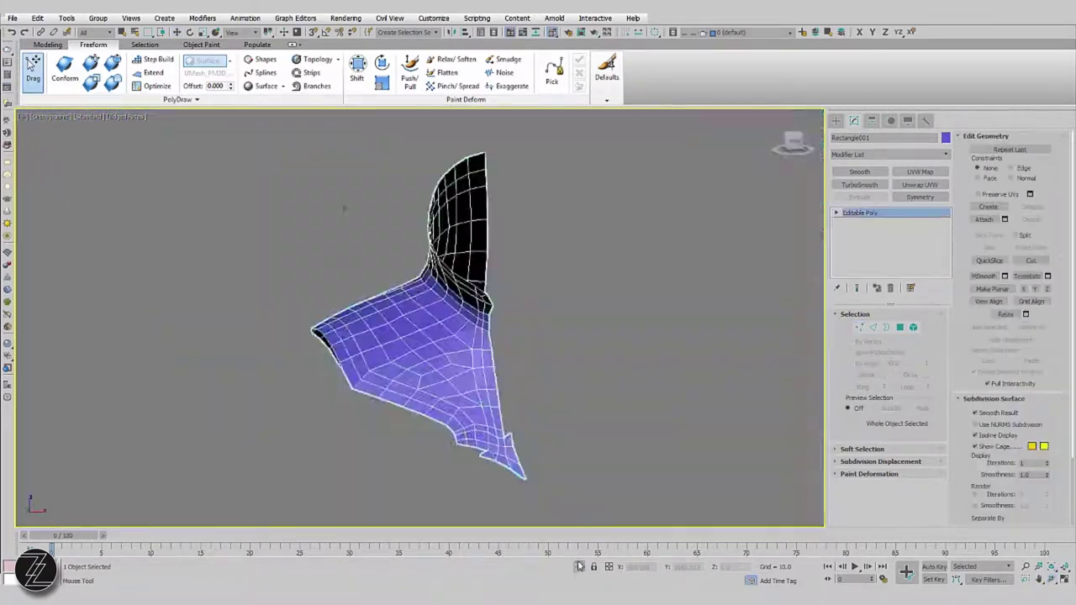
pyautogui.click(871, 154)
pyautogui.click(847, 195)
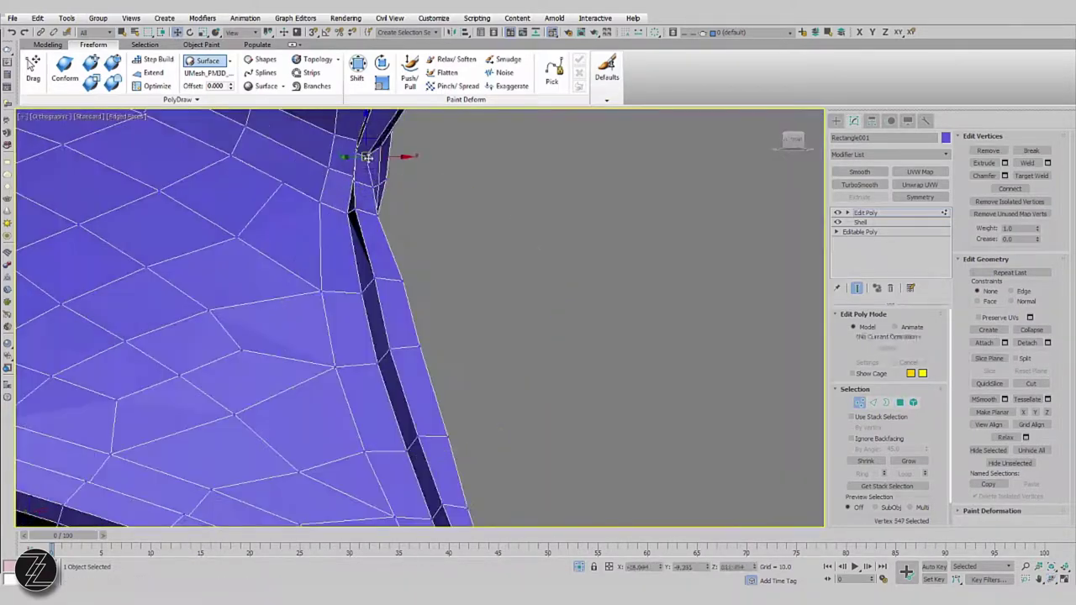
# Step: Orbit around the yoke panel to inspect its thick edge and lower rim
pyautogui.keyDown('alt'); pyautogui.moveTo(355, 298); pyautogui.dragTo(375, 301, button='middle'); pyautogui.keyUp('alt')
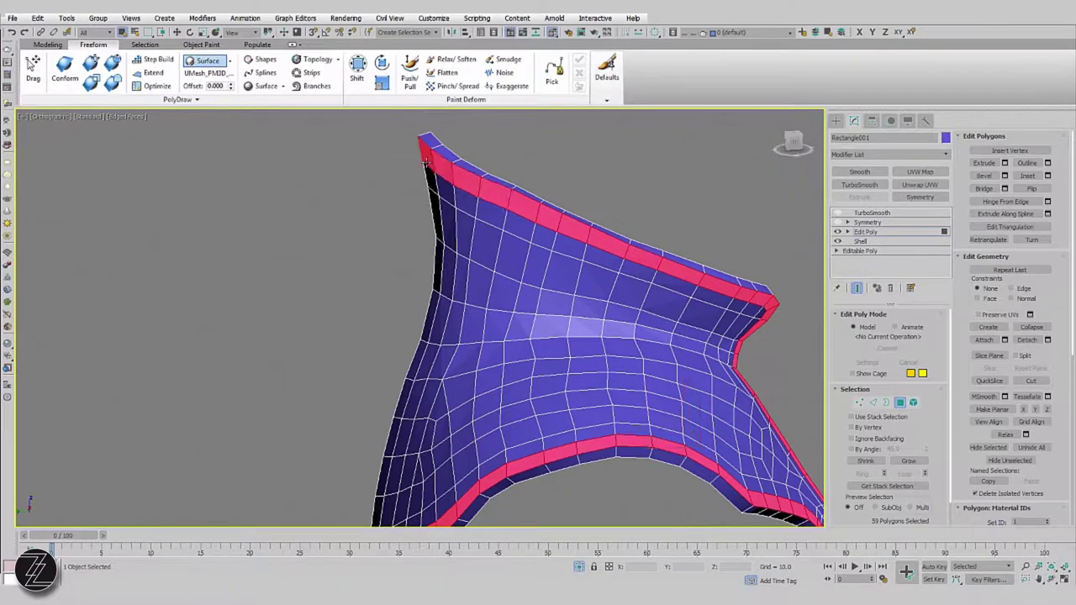
pyautogui.keyDown('alt'); pyautogui.moveTo(426, 162); pyautogui.dragTo(353, 372, button='middle'); pyautogui.keyUp('alt')
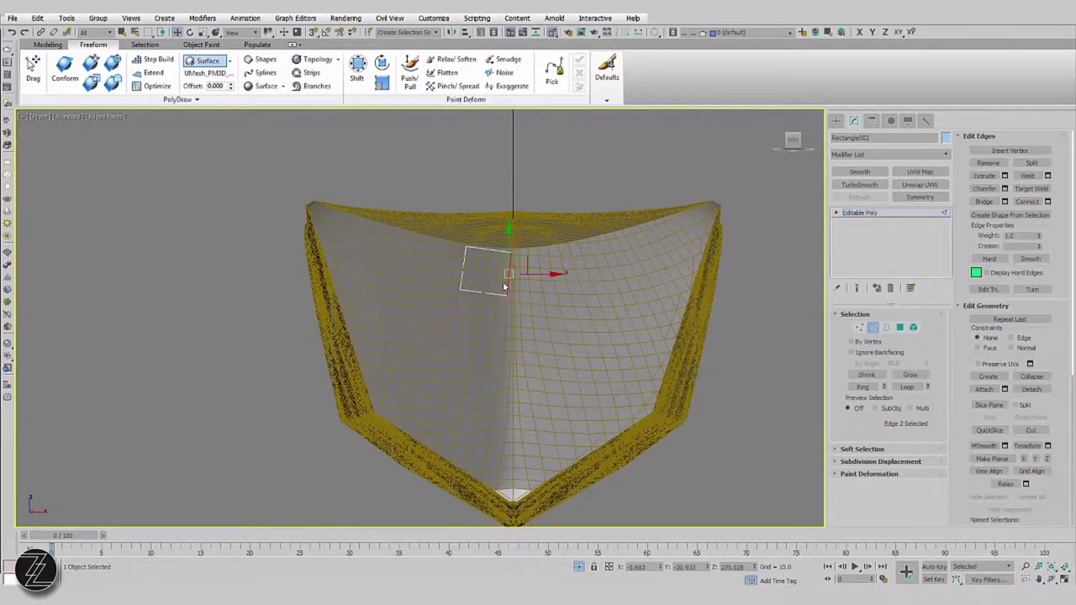
# Step: Finish conforming Rectangle002 to the chest surface and clear the edge selection
pyautogui.scroll(5, 512, 243)
pyautogui.keyDown('alt'); pyautogui.moveTo(463, 306); pyautogui.dragTo(338, 298, button='middle'); pyautogui.keyUp('alt')
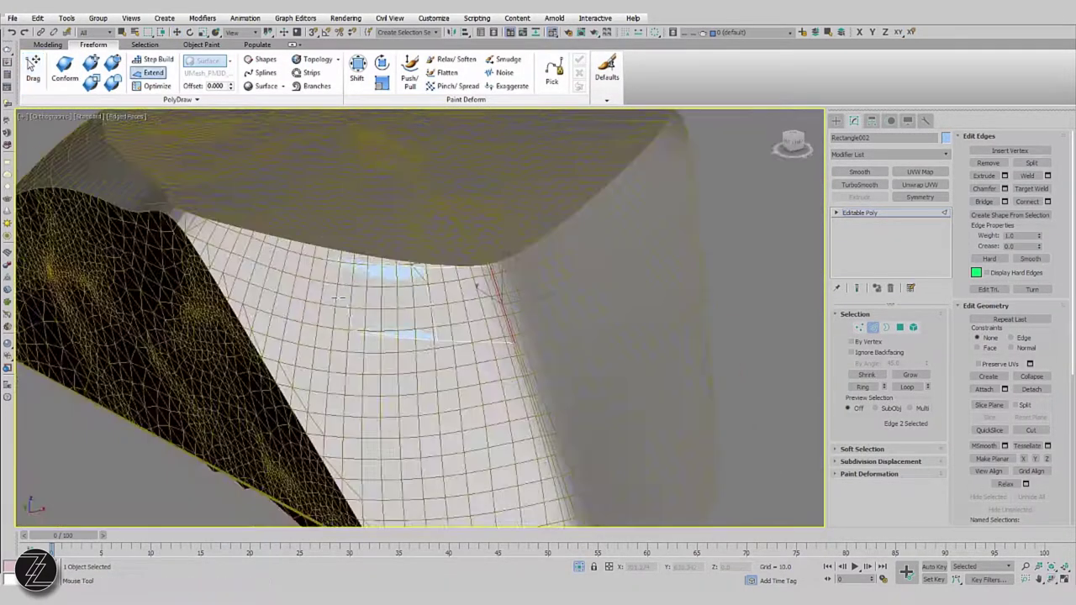
pyautogui.keyDown('alt'); pyautogui.moveTo(436, 345); pyautogui.dragTo(486, 411, button='middle'); pyautogui.keyUp('alt')
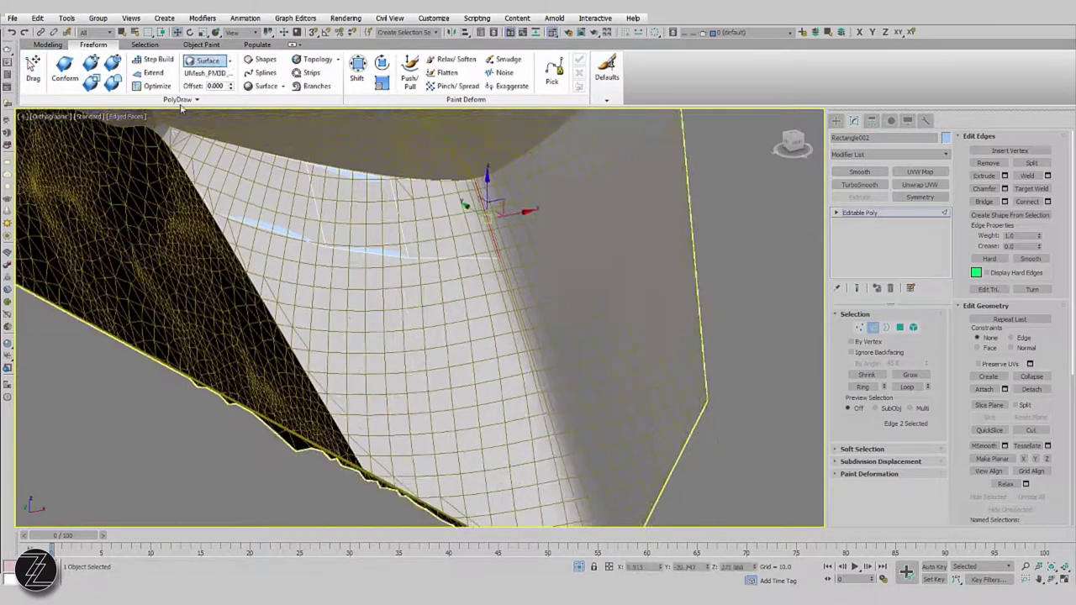
pyautogui.keyDown('alt'); pyautogui.moveTo(556, 471); pyautogui.dragTo(156, 78, button='middle'); pyautogui.keyUp('alt')
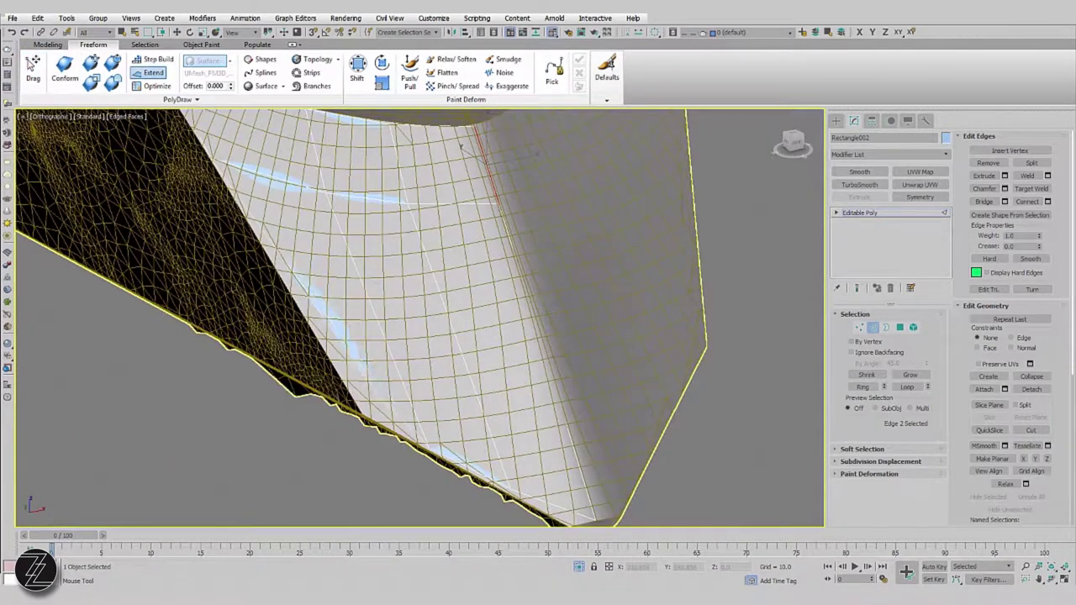
pyautogui.rightClick(361, 292)
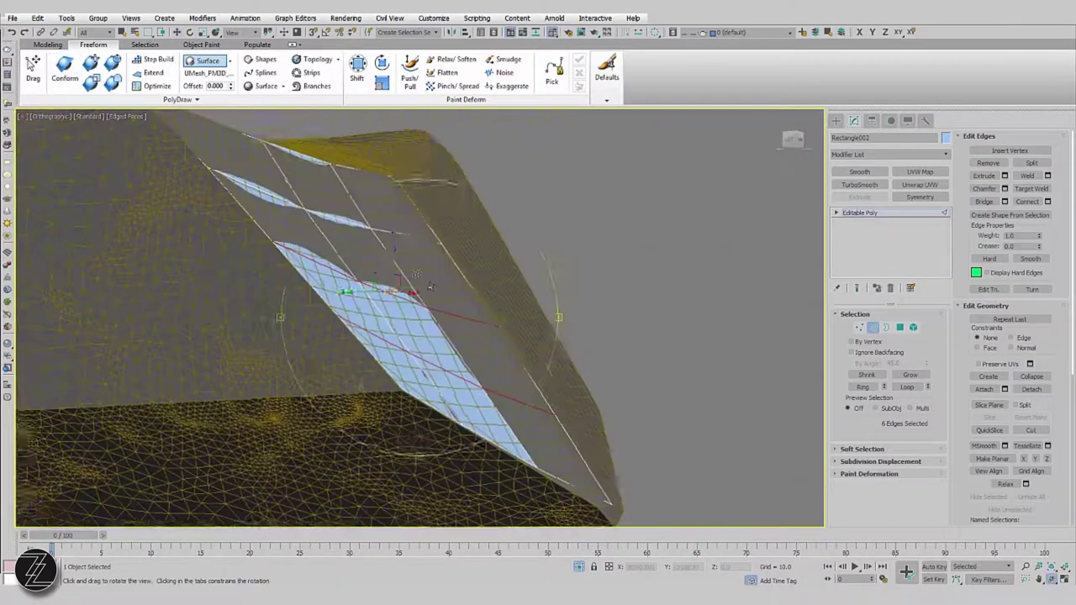
pyautogui.moveTo(362, 292)
pyautogui.keyDown('alt'); pyautogui.mouseDown(button='middle')
pyautogui.moveTo(467, 444)
pyautogui.moveTo(589, 253)
pyautogui.mouseUp(button='middle'); pyautogui.keyUp('alt')
pyautogui.click(468, 445)
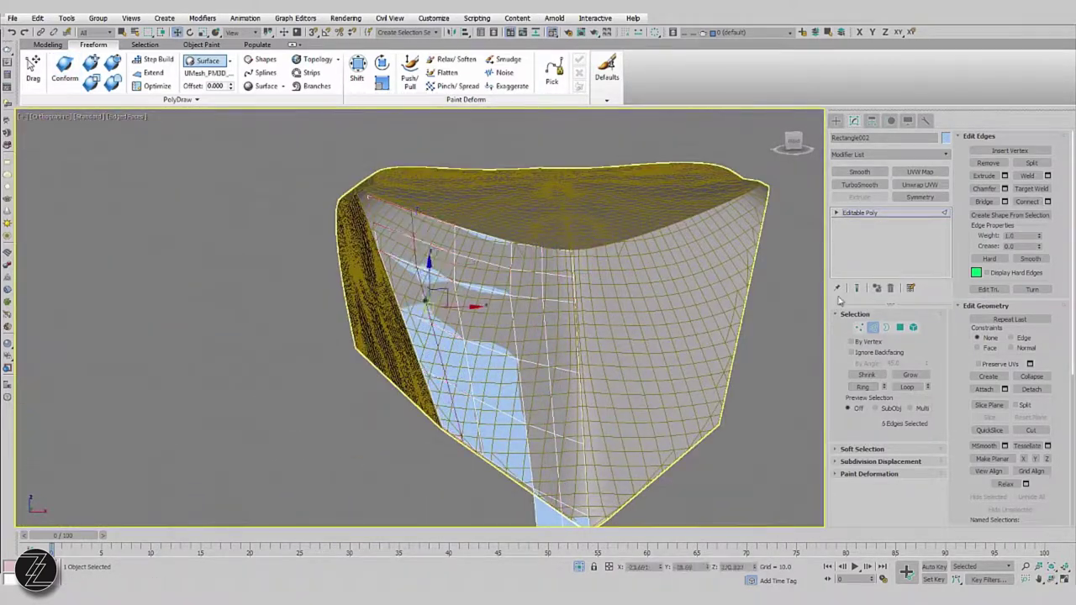
# Step: Move the chest plate's bottom tip vertex, then frame and inspect the whole plate
pyautogui.keyDown('alt'); pyautogui.moveTo(475, 345); pyautogui.dragTo(469, 371, button='middle'); pyautogui.keyUp('alt')
pyautogui.press('1')
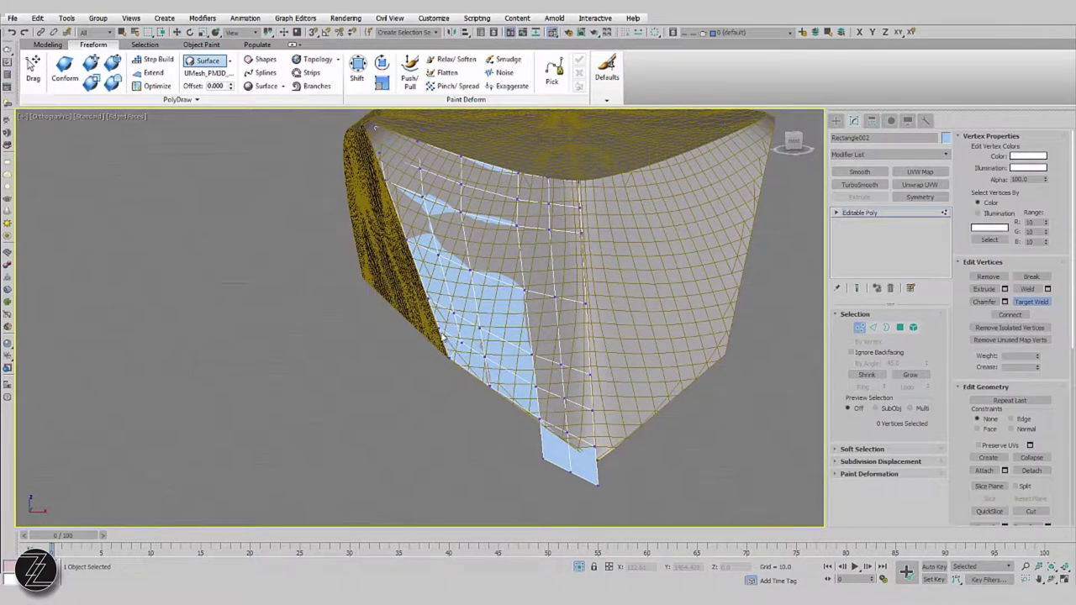
pyautogui.press('w')
pyautogui.keyDown('alt'); pyautogui.moveTo(443, 335); pyautogui.dragTo(436, 358, button='middle'); pyautogui.keyUp('alt')
pyautogui.moveTo(657, 314)
pyautogui.keyDown('alt'); pyautogui.mouseDown(button='middle')
pyautogui.moveTo(566, 421)
pyautogui.moveTo(663, 317)
pyautogui.mouseUp(button='middle'); pyautogui.keyUp('alt')
pyautogui.click(565, 421)
pyautogui.scroll(5, 559, 456)
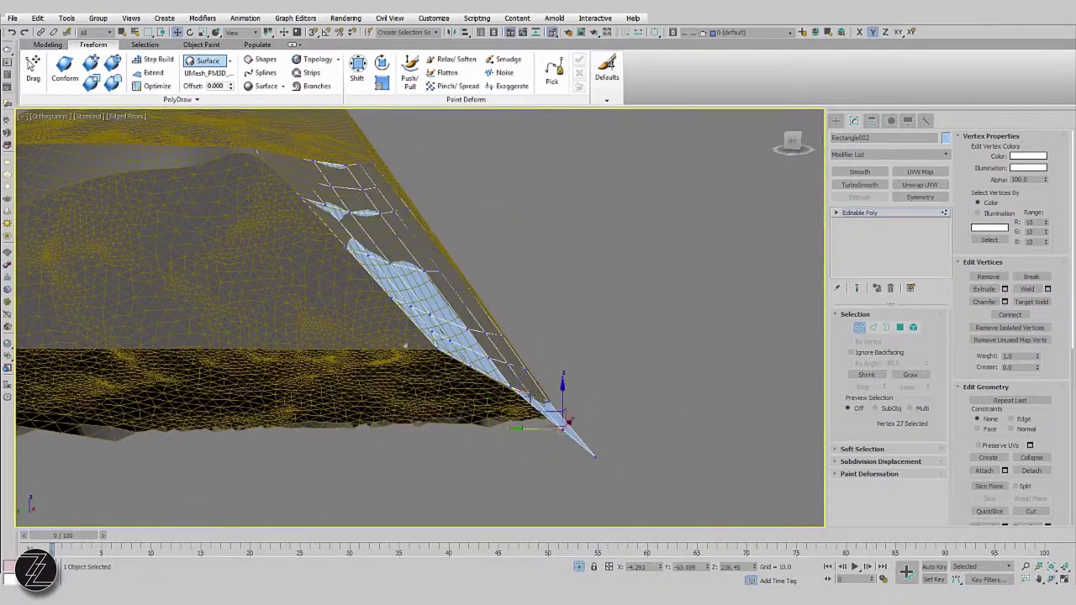
pyautogui.press('1')
pyautogui.press('z')
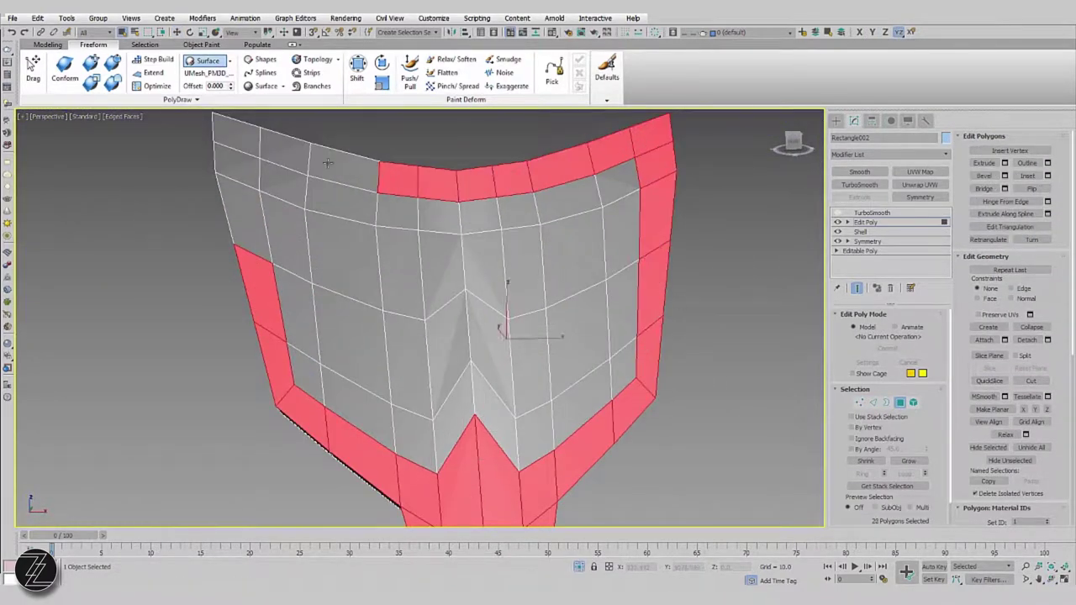
pyautogui.keyDown('alt'); pyautogui.moveTo(328, 162); pyautogui.dragTo(504, 330, button='middle'); pyautogui.keyUp('alt')
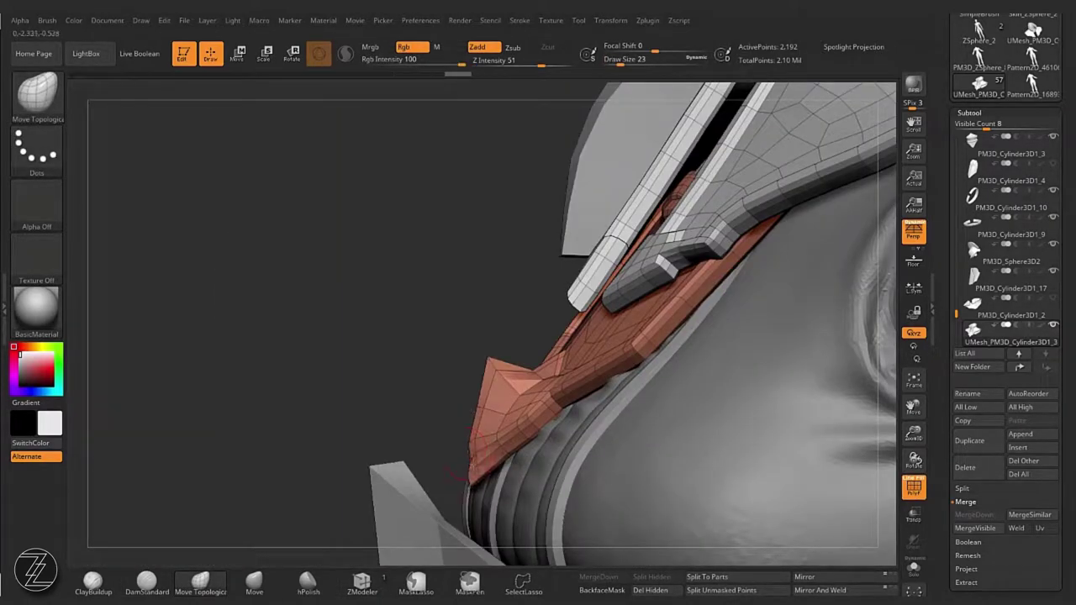
# Step: Look over the fitted yoke, stand-up collar and chest plates on the character in ZBrush
pyautogui.keyDown('alt'); pyautogui.moveTo(458, 476); pyautogui.dragTo(550, 344, button='right'); pyautogui.keyUp('alt')
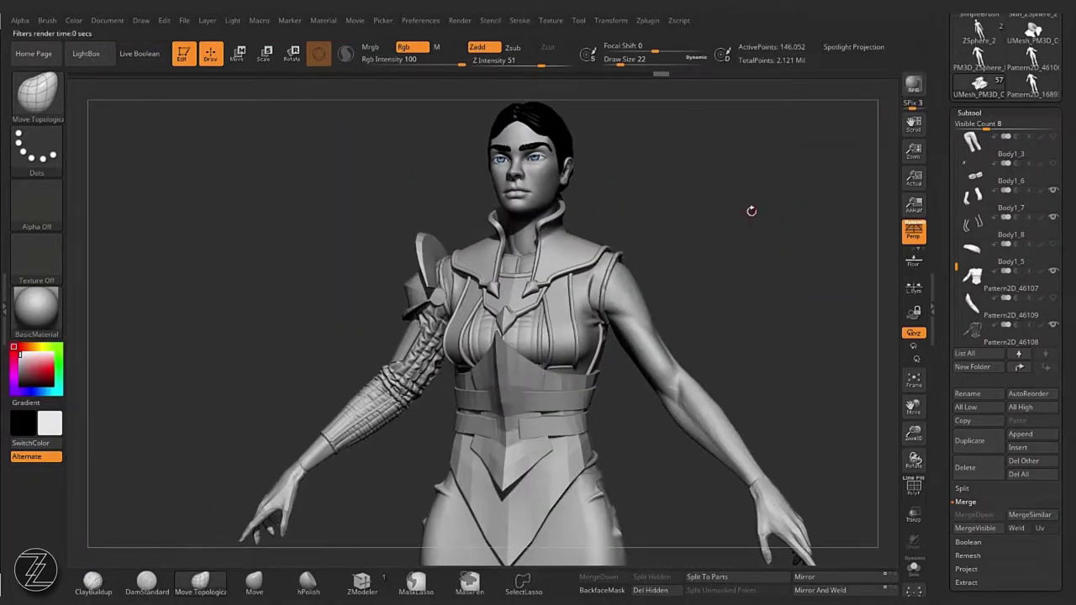
pyautogui.moveTo(956, 266); pyautogui.dragTo(956, 153)
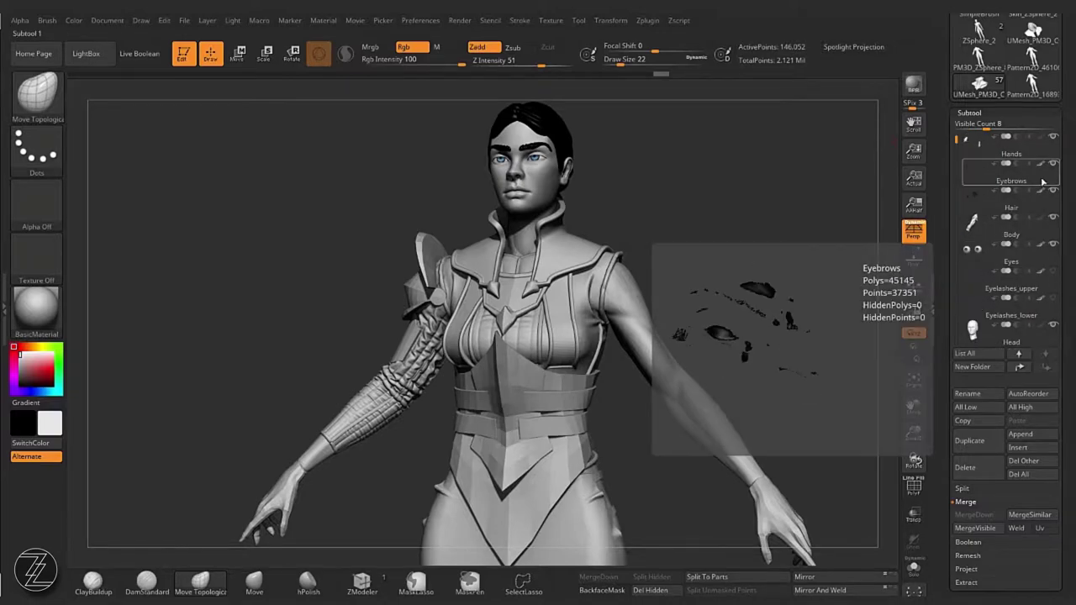
pyautogui.click(1054, 181)
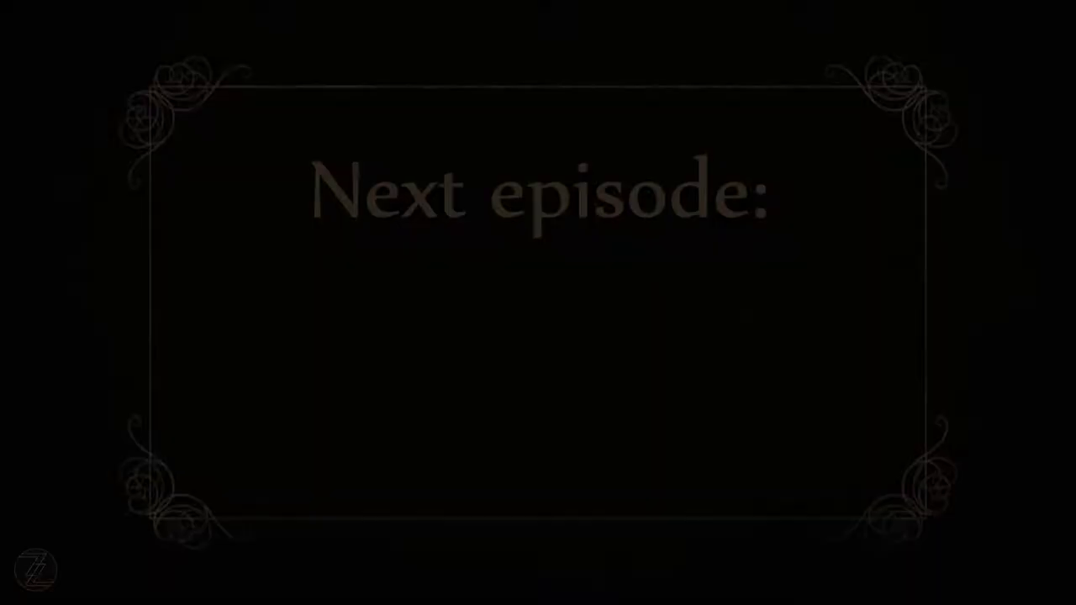